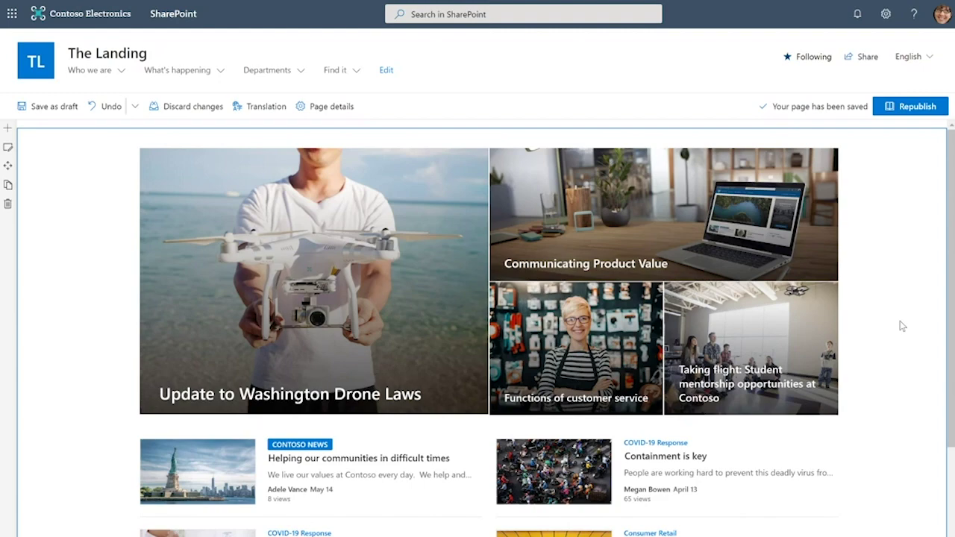
Scroll the page briefly, then start creating a new site
{"action": "scroll", "coordinate": [902, 326], "scroll_direction": "down", "scroll_amount": 3}
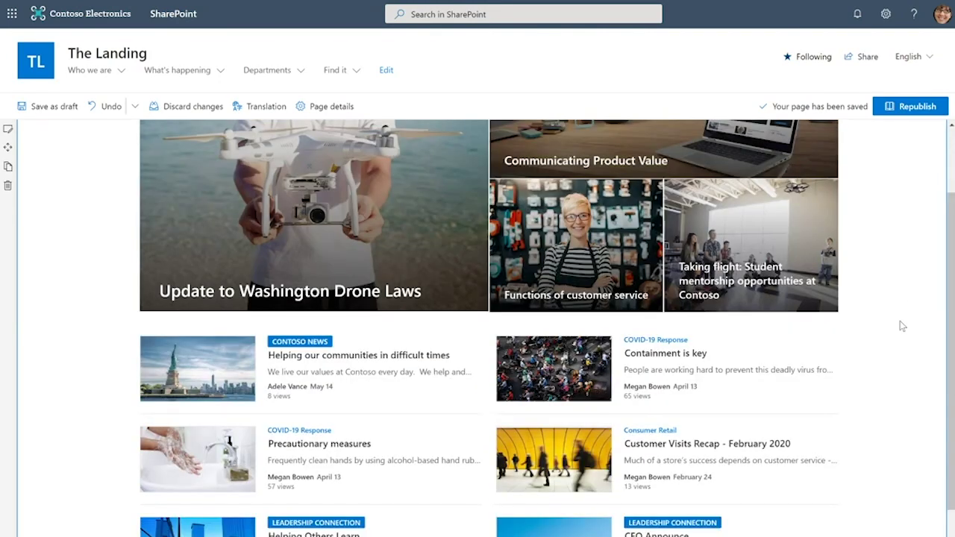
{"action": "scroll", "coordinate": [901, 326], "scroll_direction": "up", "scroll_amount": 3}
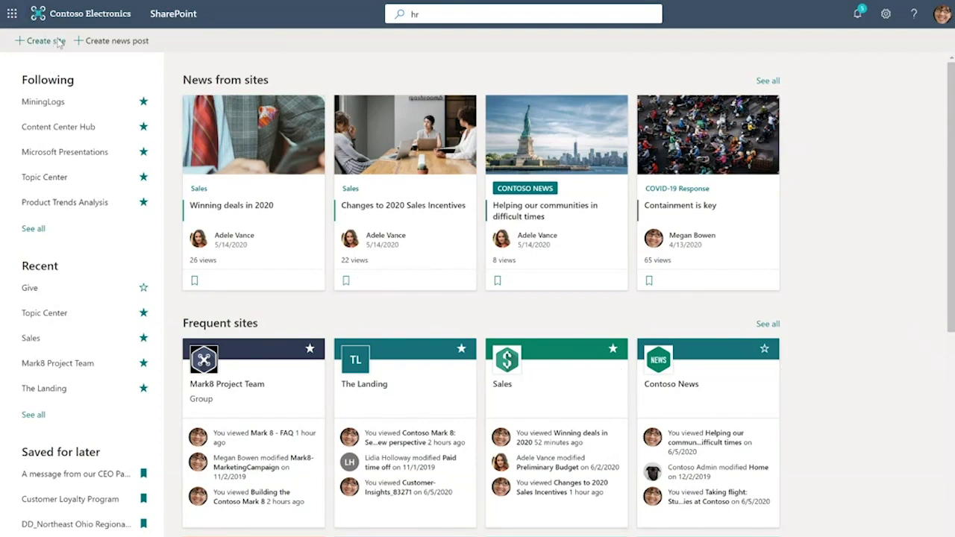
{"action": "left_click", "coordinate": [57, 41]}
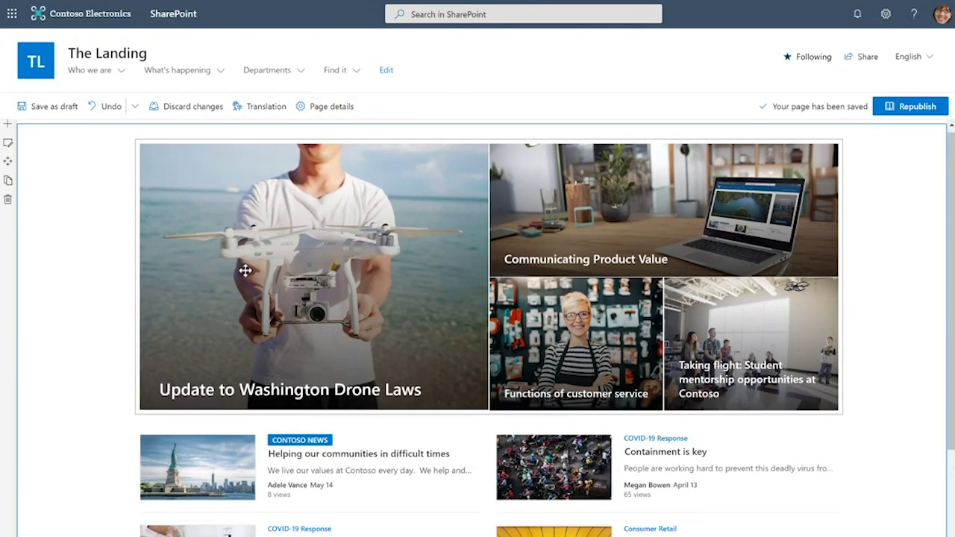
Open the hero News web part's settings and scroll to its three sources and four pinned stories
{"action": "left_click", "coordinate": [245, 270]}
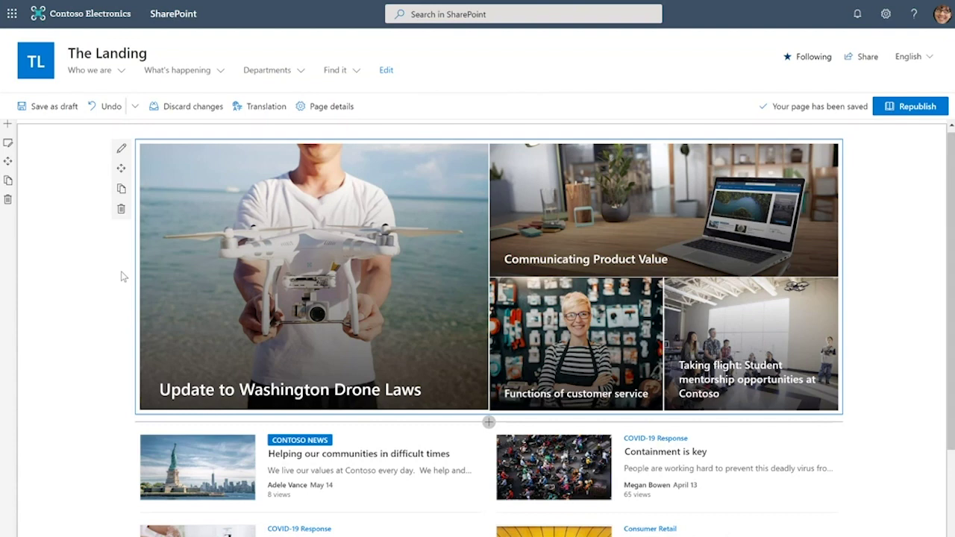
{"action": "left_click", "coordinate": [121, 148]}
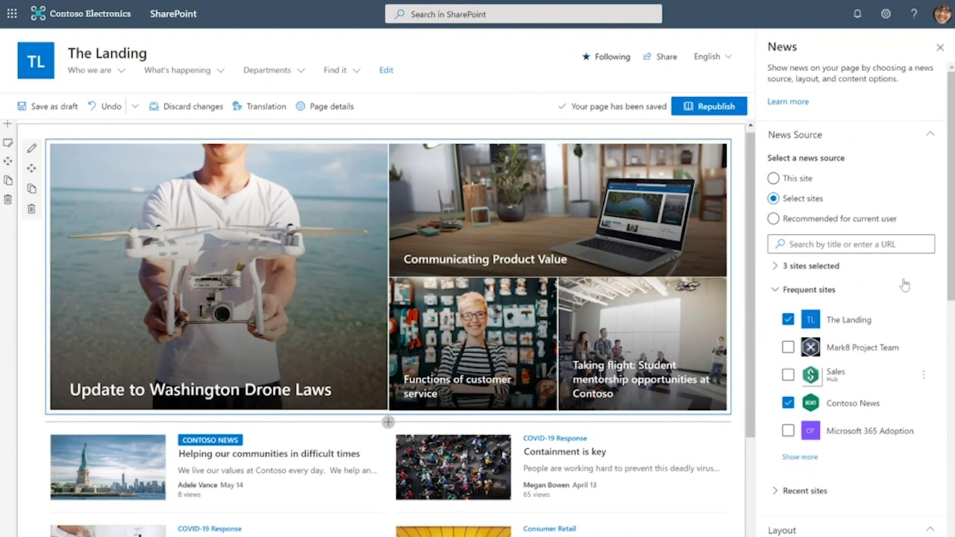
{"action": "scroll", "coordinate": [905, 286], "scroll_direction": "down", "scroll_amount": 2}
{"action": "scroll", "coordinate": [904, 285], "scroll_direction": "down", "scroll_amount": 10}
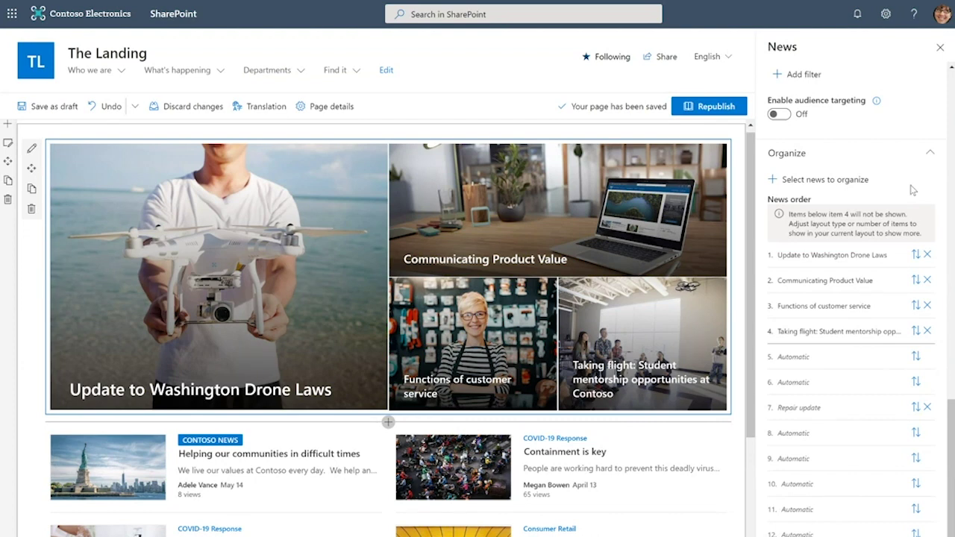
Open the lower News web part's settings, review its 5 selected sites, then close the pane
{"action": "scroll", "coordinate": [305, 279], "scroll_direction": "down", "scroll_amount": 2}
{"action": "scroll", "coordinate": [304, 286], "scroll_direction": "down", "scroll_amount": 3}
{"action": "left_click", "coordinate": [304, 286]}
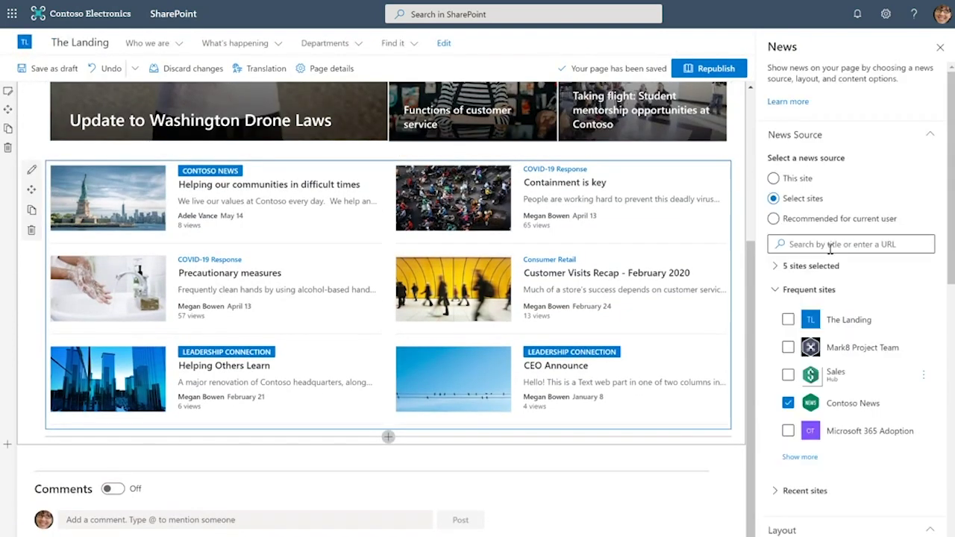
{"action": "left_click", "coordinate": [776, 266]}
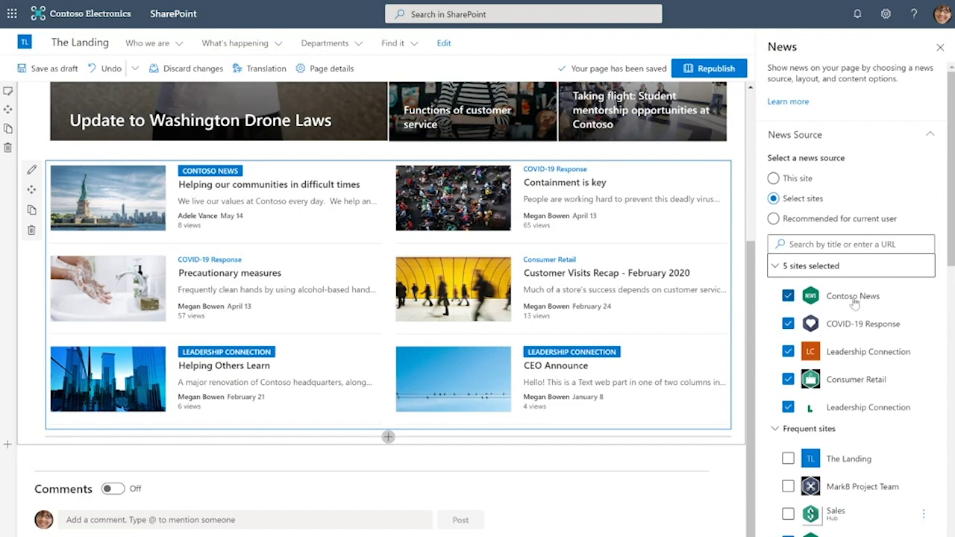
{"action": "scroll", "coordinate": [914, 306], "scroll_direction": "down", "scroll_amount": 10}
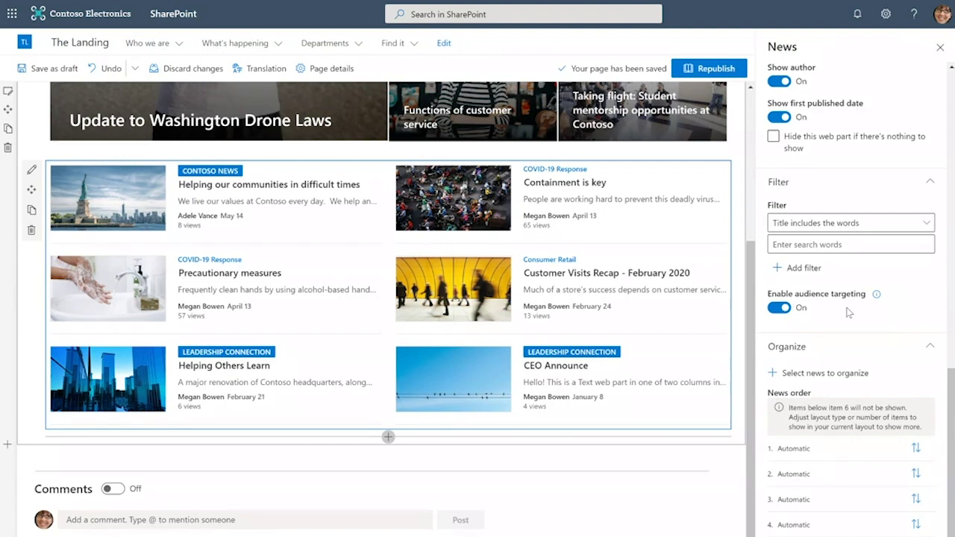
{"action": "left_click", "coordinate": [941, 48]}
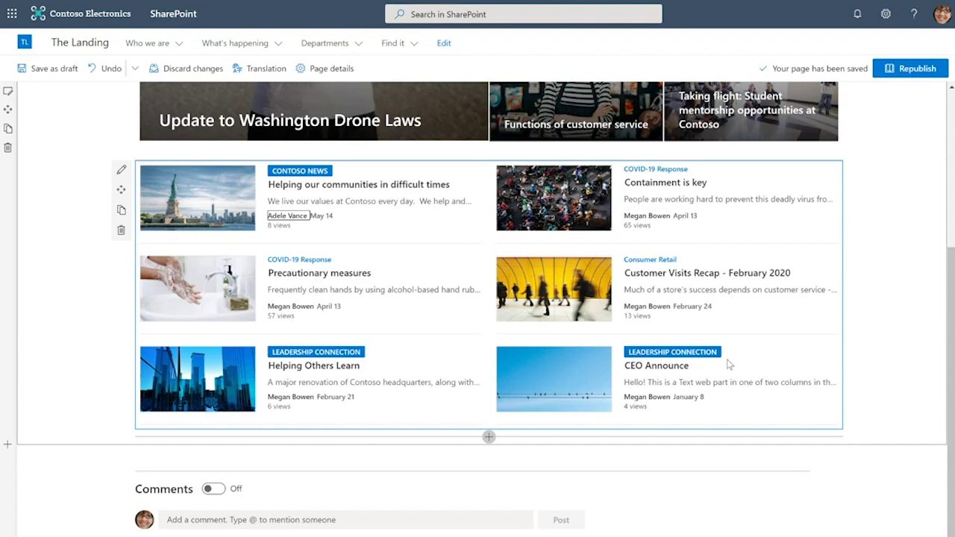
{"action": "scroll", "coordinate": [717, 342], "scroll_direction": "down", "scroll_amount": 1}
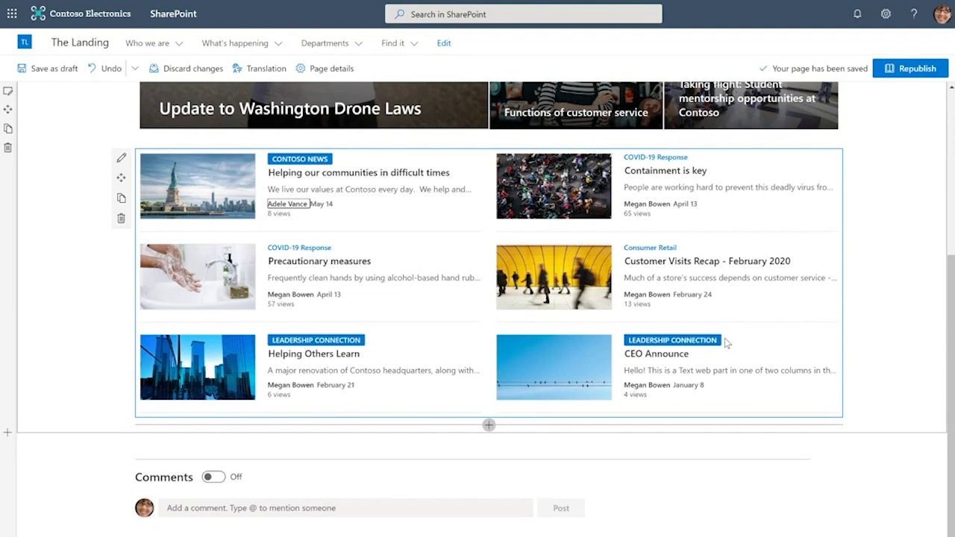
{"action": "scroll", "coordinate": [728, 343], "scroll_direction": "down", "scroll_amount": 1}
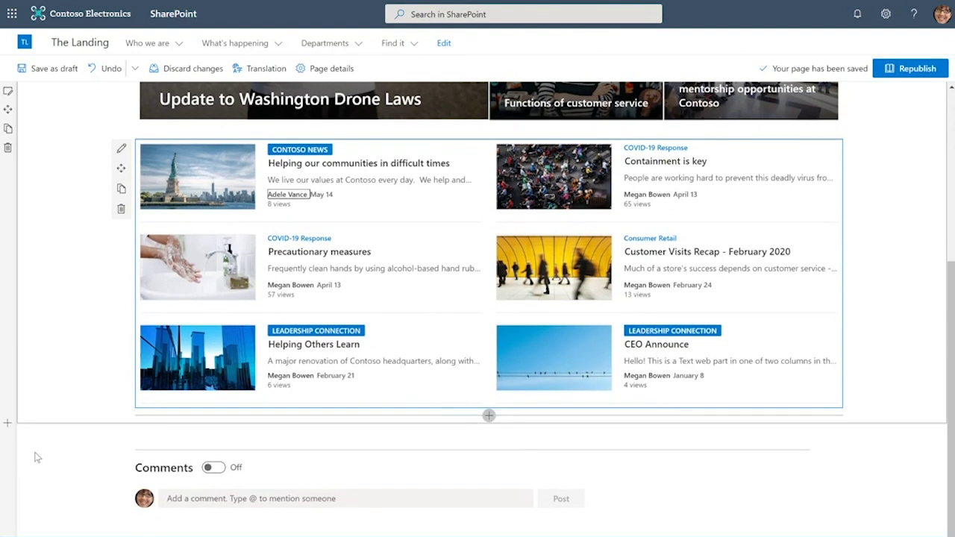
Add a three-column section below the news list and paste a photo into each column
{"action": "left_click", "coordinate": [7, 424]}
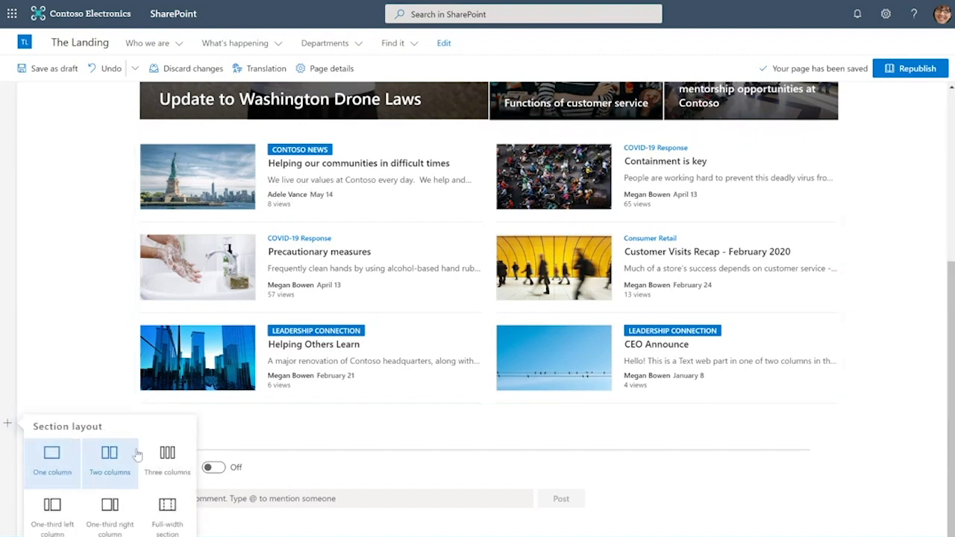
{"action": "left_click", "coordinate": [161, 463]}
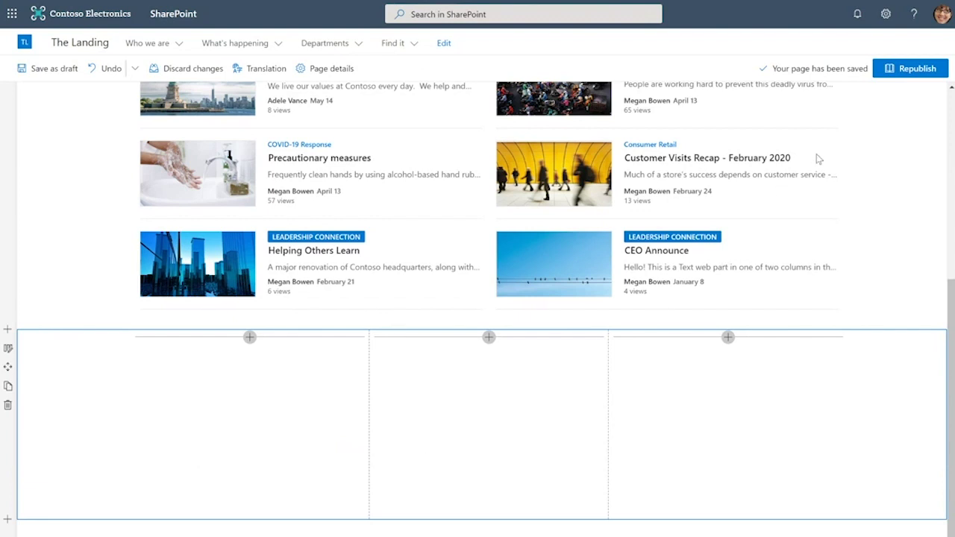
{"action": "key", "text": "ctrl+v"}
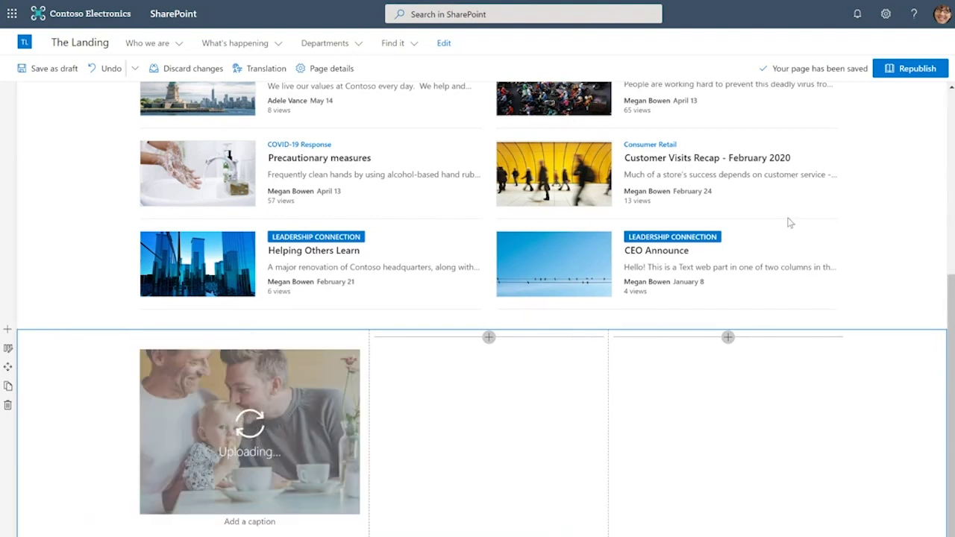
{"action": "left_click", "coordinate": [493, 465]}
{"action": "key", "text": "ctrl+v"}
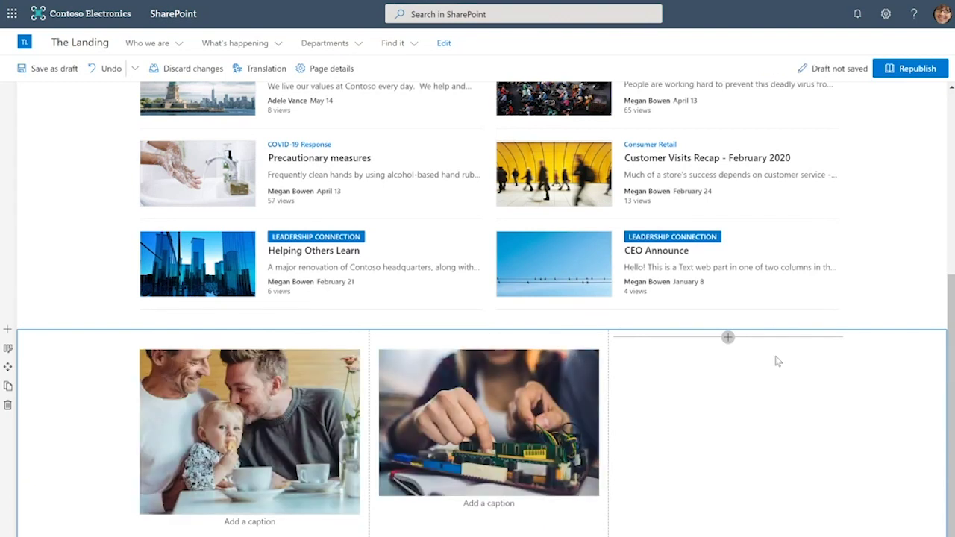
{"action": "left_click", "coordinate": [700, 458]}
{"action": "key", "text": "ctrl+v"}
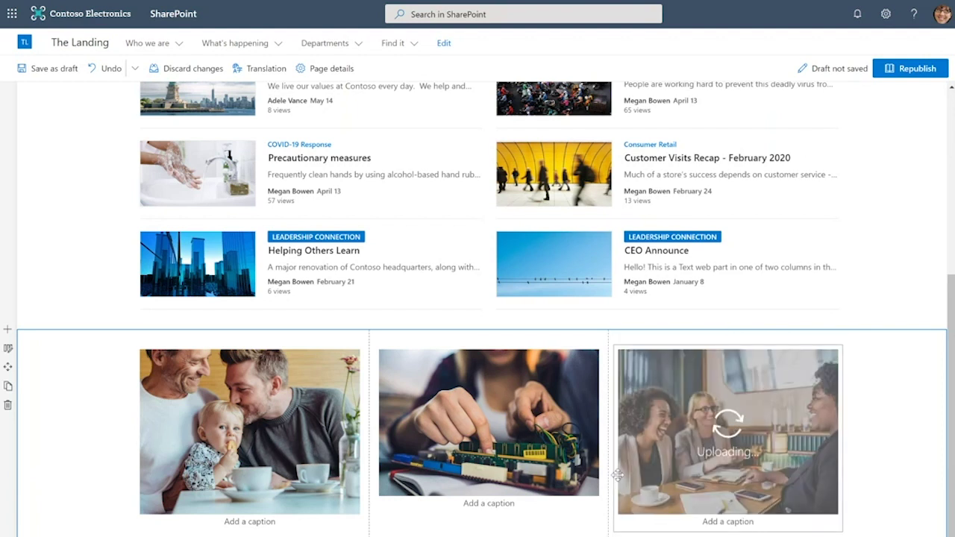
{"action": "left_click", "coordinate": [263, 429]}
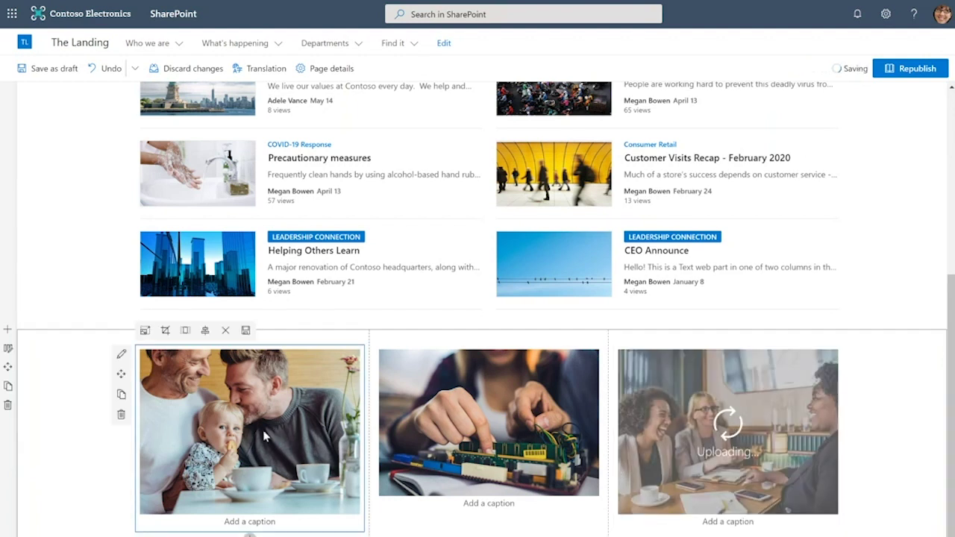
Give the first photo the text overlay 'Benefits portal' and the link 'test'
{"action": "left_click", "coordinate": [123, 355]}
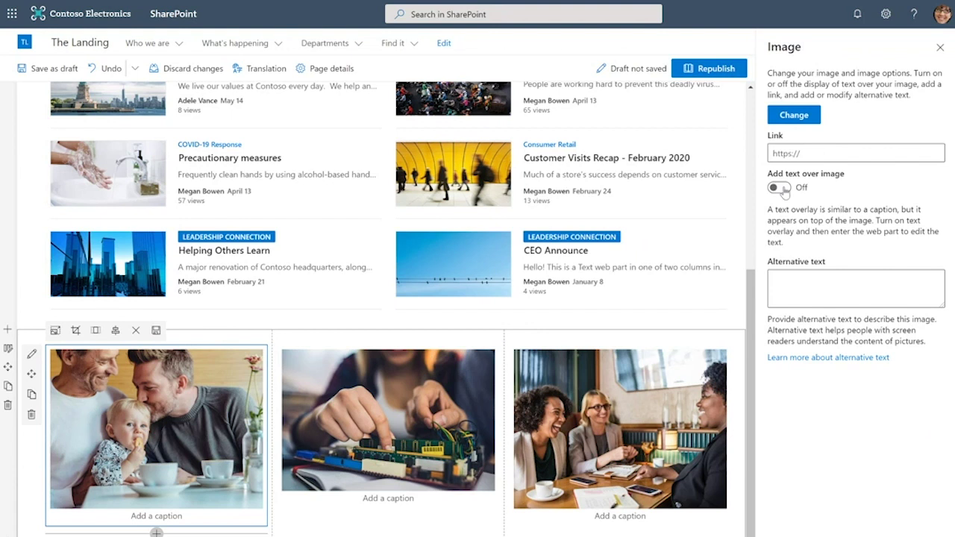
{"action": "left_click", "coordinate": [780, 188]}
{"action": "type", "text": "Benefits portal"}
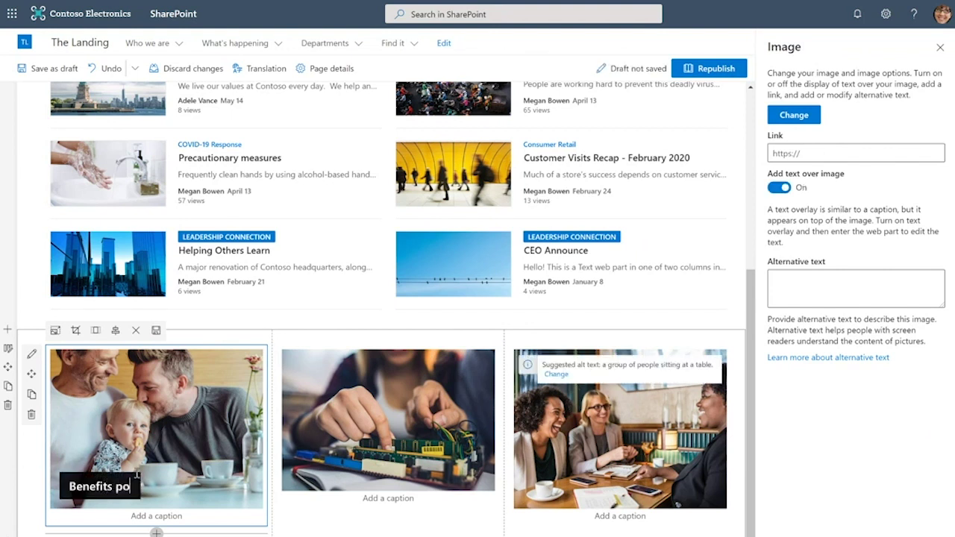
{"action": "left_click", "coordinate": [832, 150]}
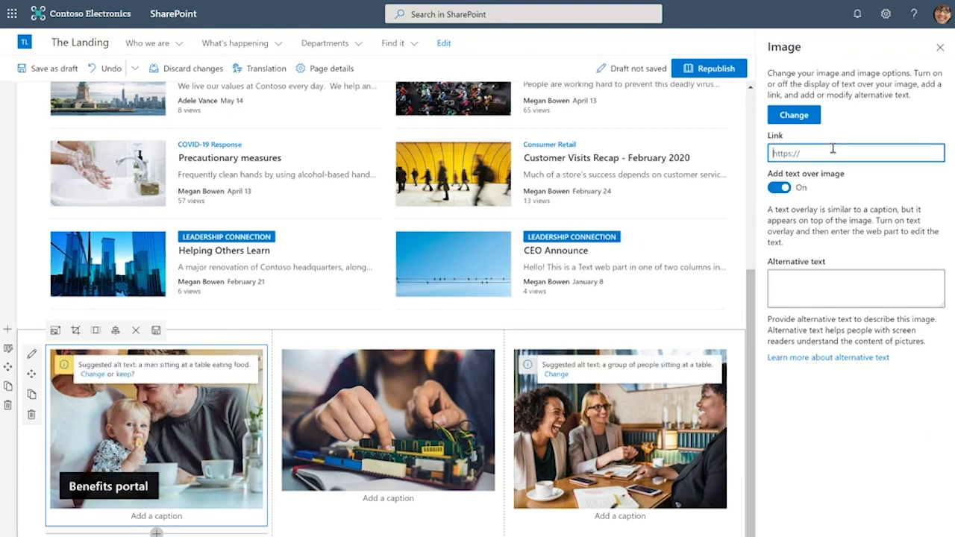
{"action": "type", "text": "test"}
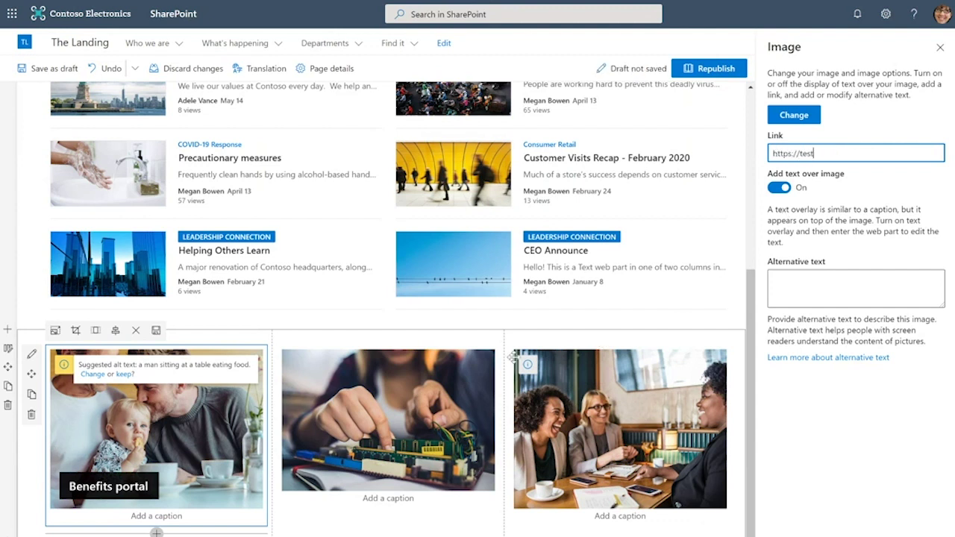
Turn on the second photo's text overlay and label it 'Training'
{"action": "left_click", "coordinate": [403, 395]}
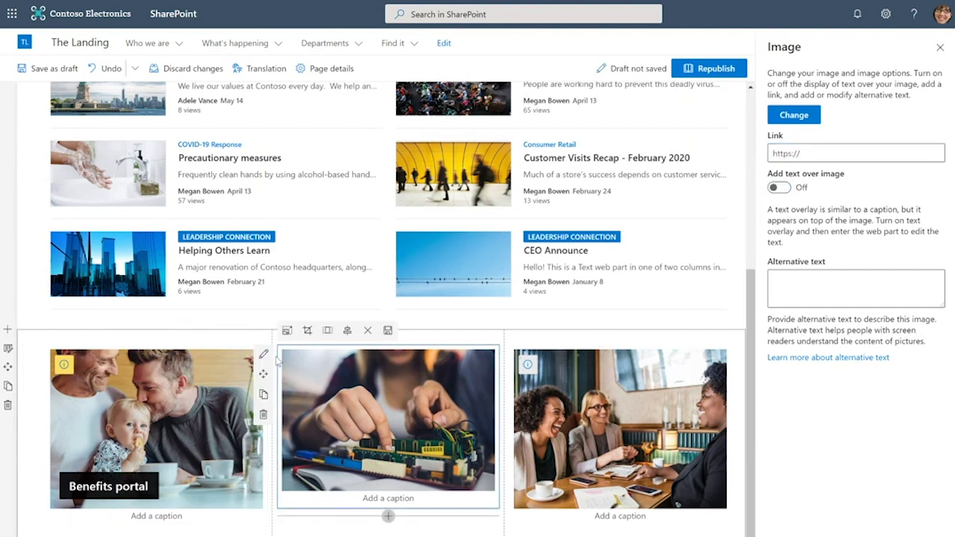
{"action": "left_click", "coordinate": [778, 187]}
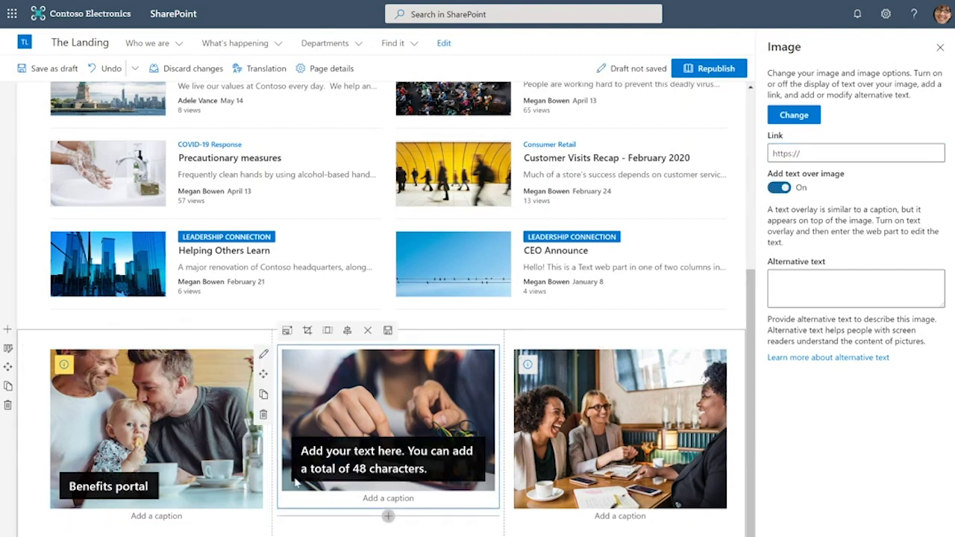
{"action": "left_click", "coordinate": [346, 457]}
{"action": "type", "text": "Training"}
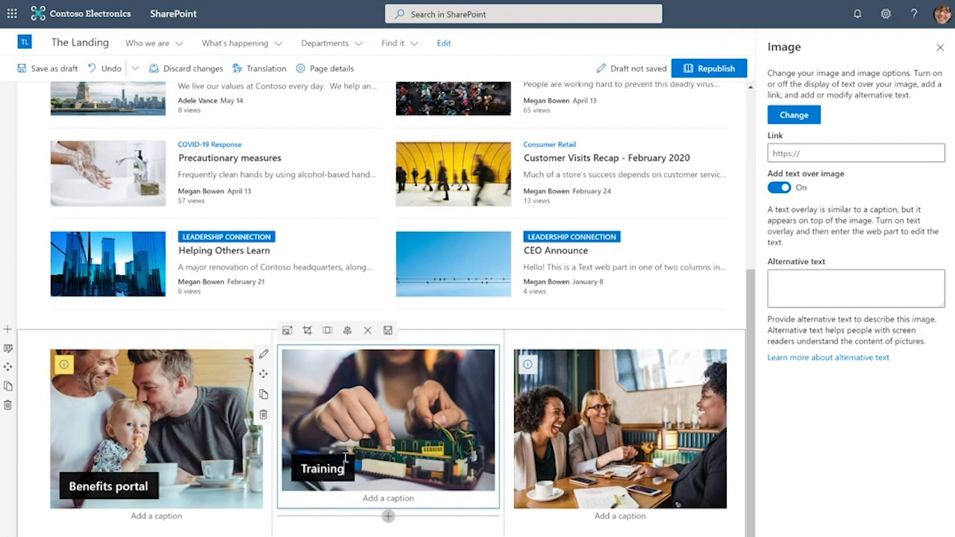
Label the third photo 'HRWeb' with a text overlay and close the Image properties pane
{"action": "left_click", "coordinate": [537, 418]}
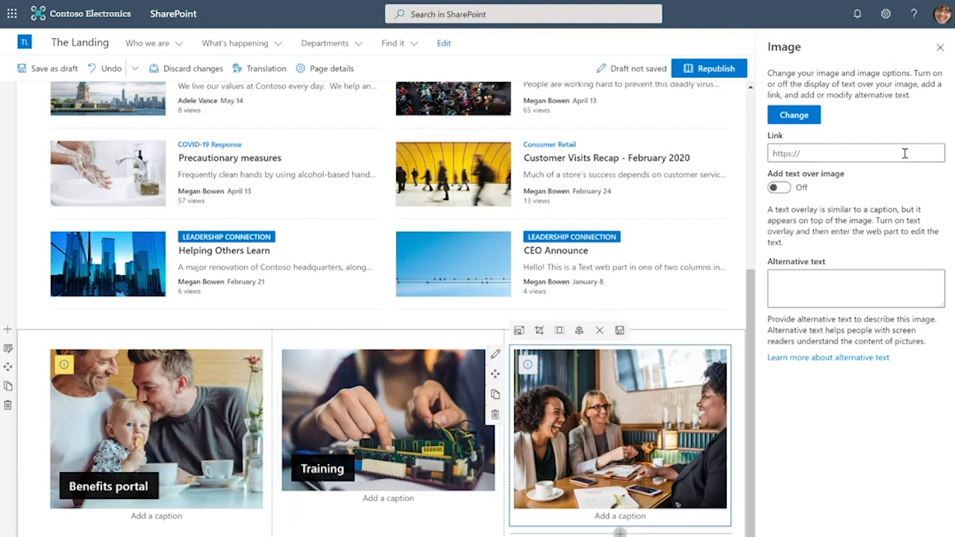
{"action": "left_click", "coordinate": [778, 188]}
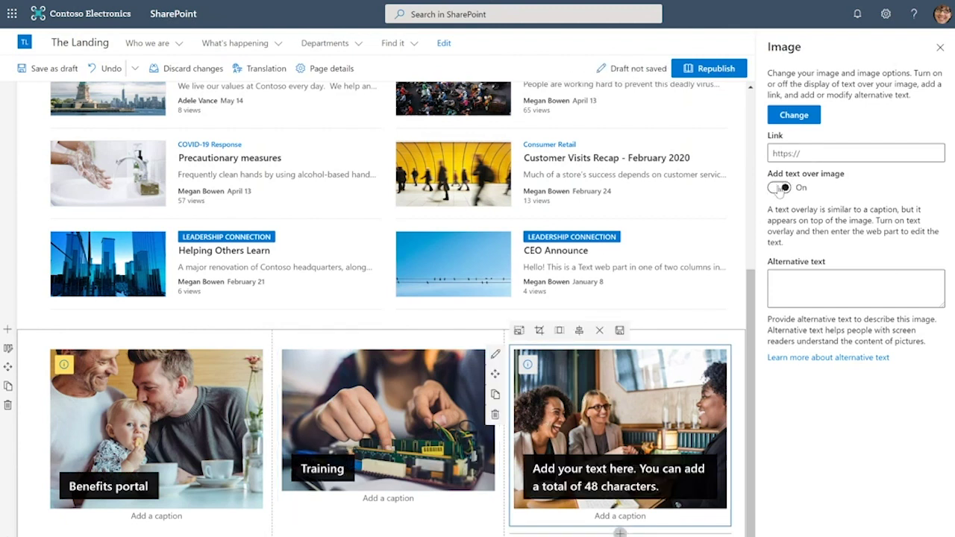
{"action": "left_click", "coordinate": [613, 485]}
{"action": "type", "text": "HRWeb"}
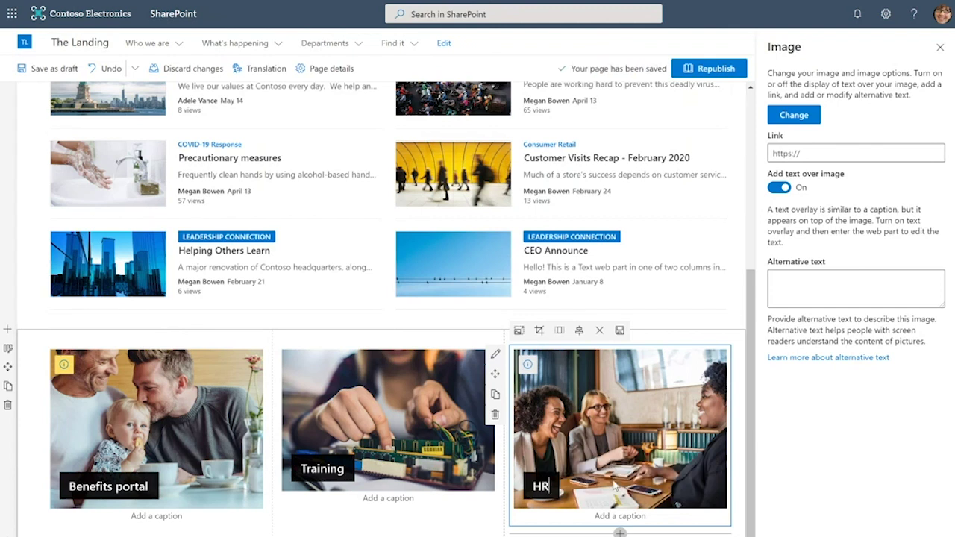
{"action": "left_click", "coordinate": [939, 47]}
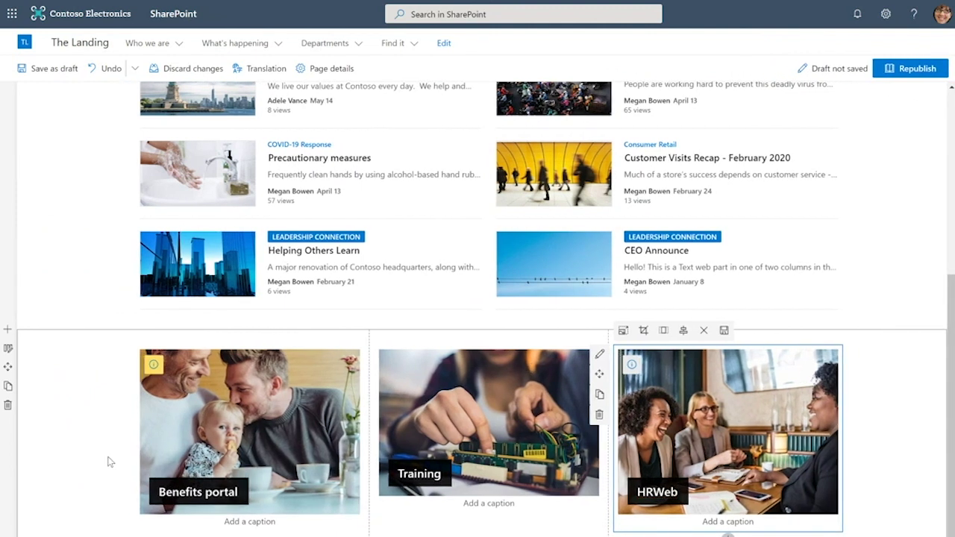
Set the three-image section's background to the Soft swatch and close the Section pane
{"action": "left_click", "coordinate": [110, 462]}
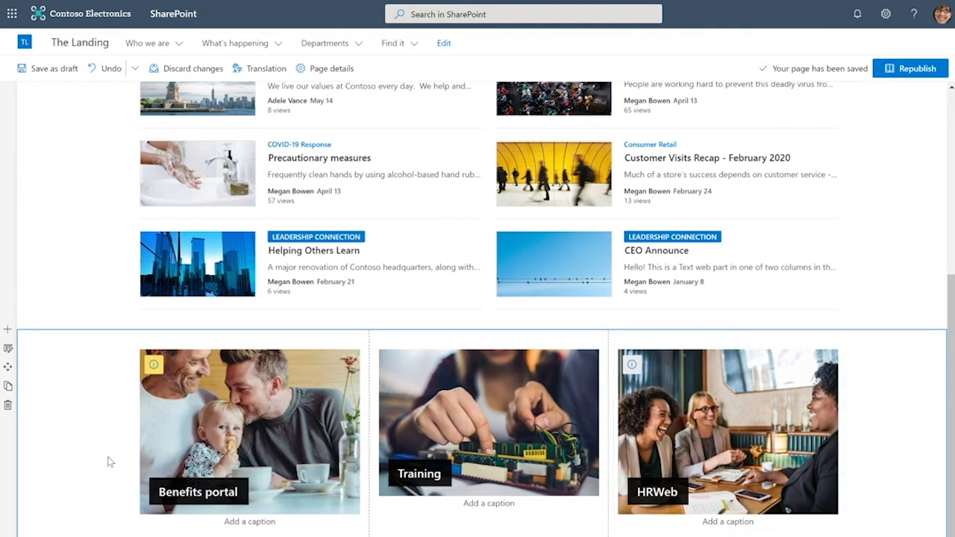
{"action": "left_click", "coordinate": [8, 350]}
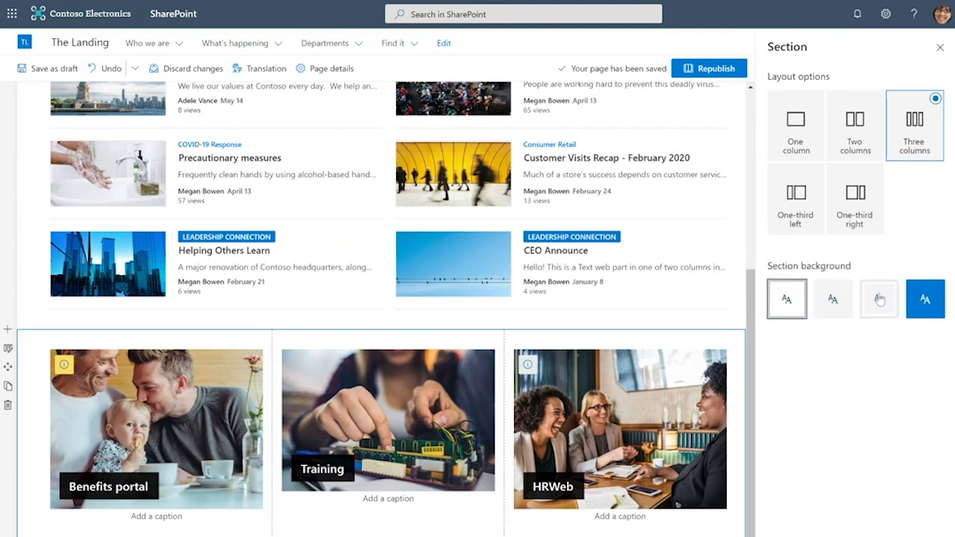
{"action": "left_click", "coordinate": [926, 298]}
{"action": "left_click", "coordinate": [881, 299]}
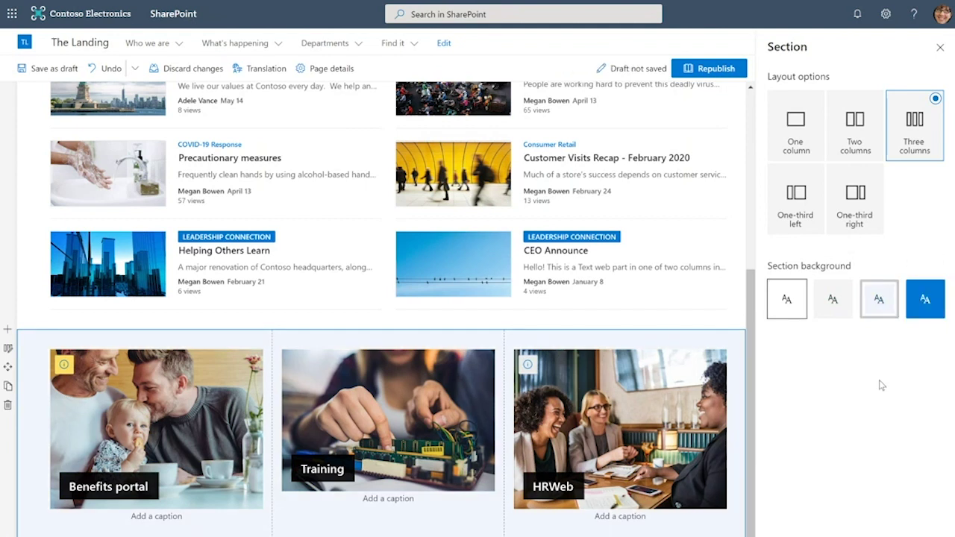
{"action": "left_click", "coordinate": [941, 48]}
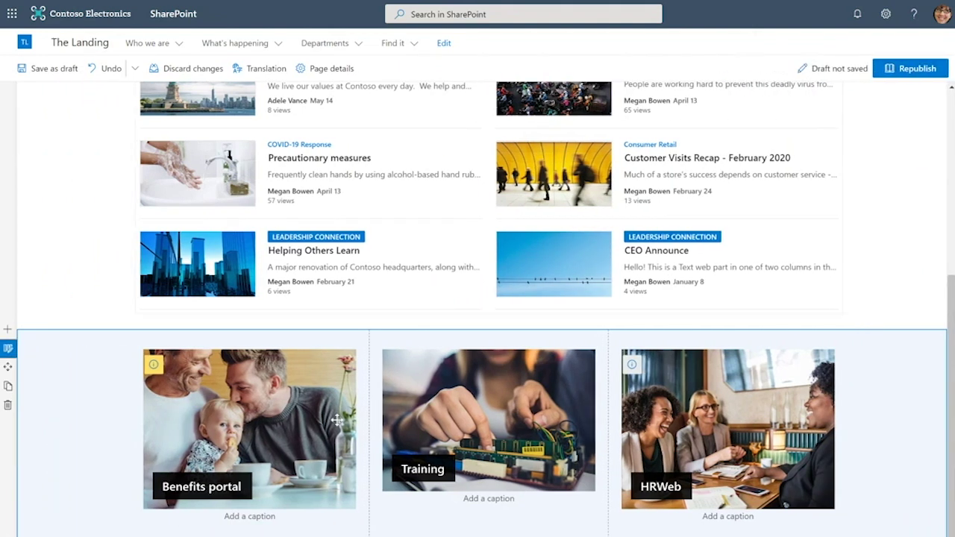
{"action": "scroll", "coordinate": [326, 414], "scroll_direction": "down", "scroll_amount": 2}
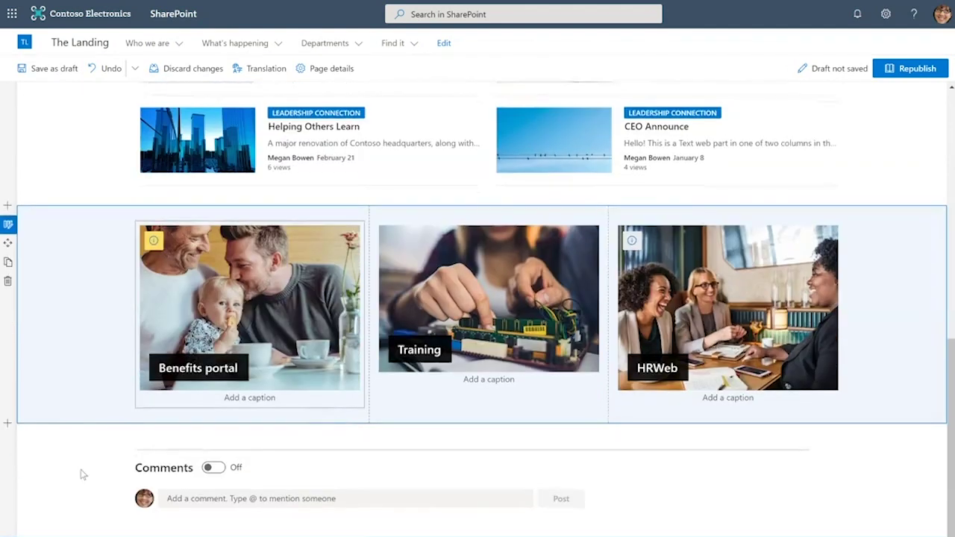
Add a One-third right section below the images and search its wide column's toolbox for 'Yammer'
{"action": "left_click", "coordinate": [8, 424]}
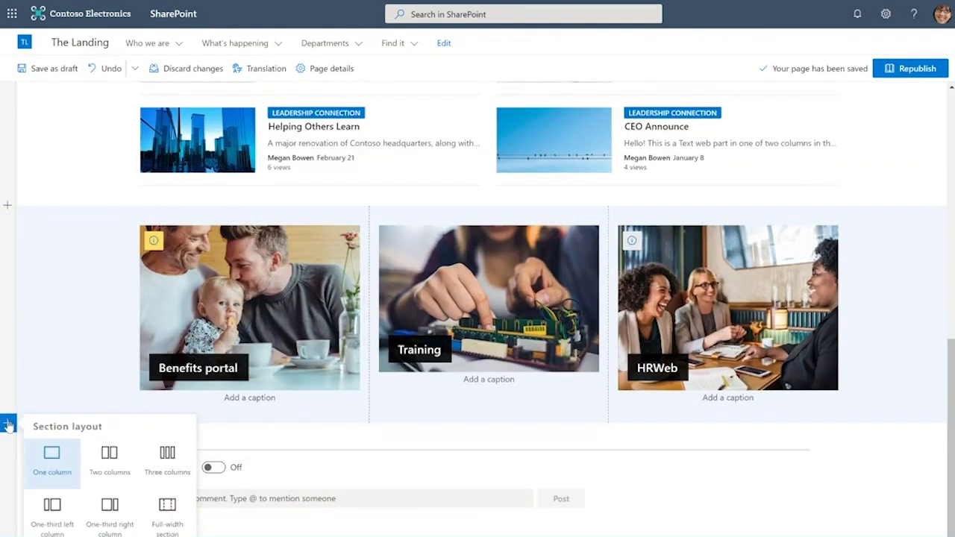
{"action": "left_click", "coordinate": [102, 515]}
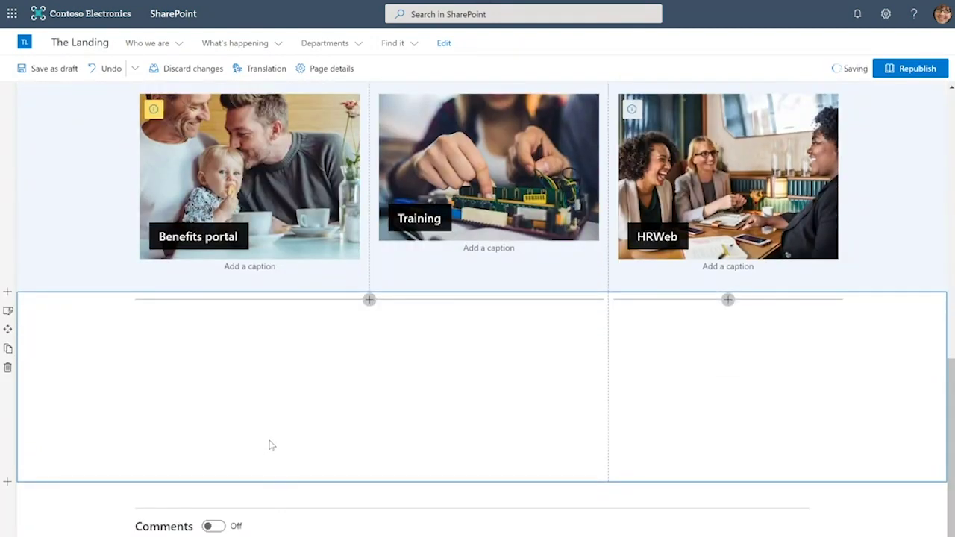
{"action": "left_click", "coordinate": [374, 307]}
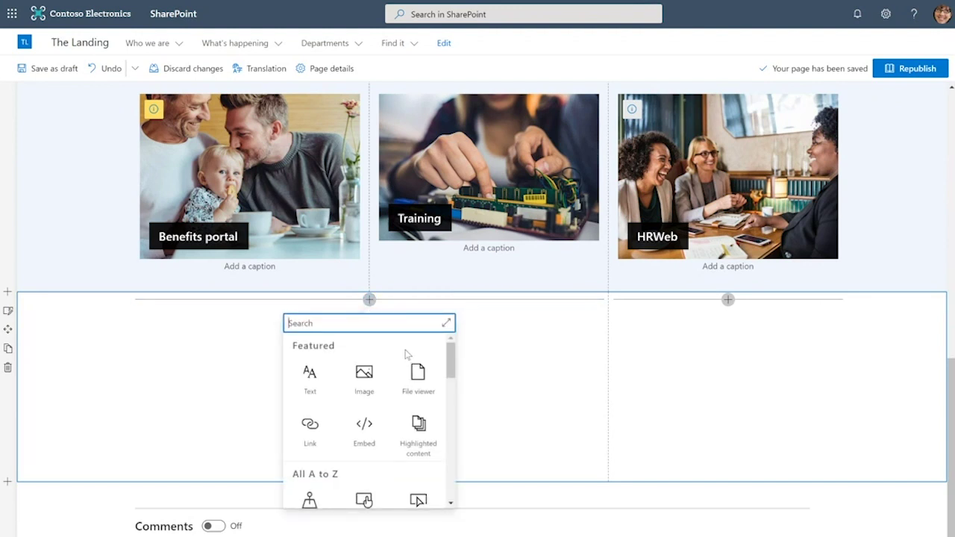
{"action": "scroll", "coordinate": [407, 354], "scroll_direction": "down", "scroll_amount": 2}
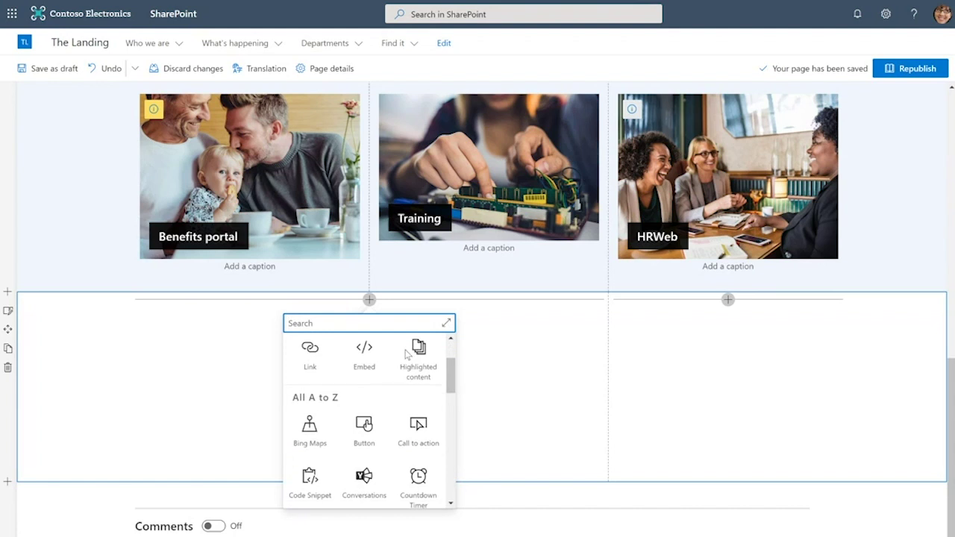
{"action": "scroll", "coordinate": [407, 354], "scroll_direction": "down", "scroll_amount": 7}
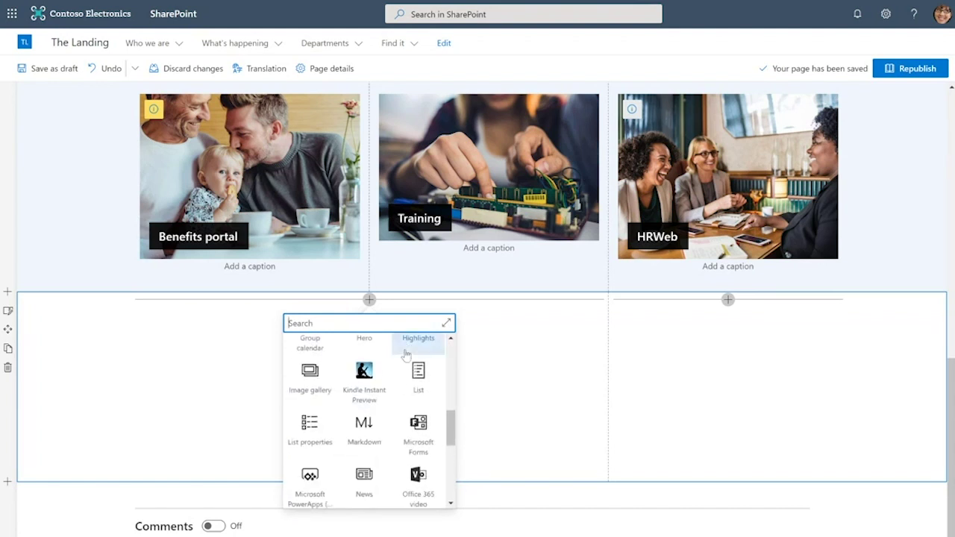
{"action": "scroll", "coordinate": [396, 389], "scroll_direction": "down", "scroll_amount": 4}
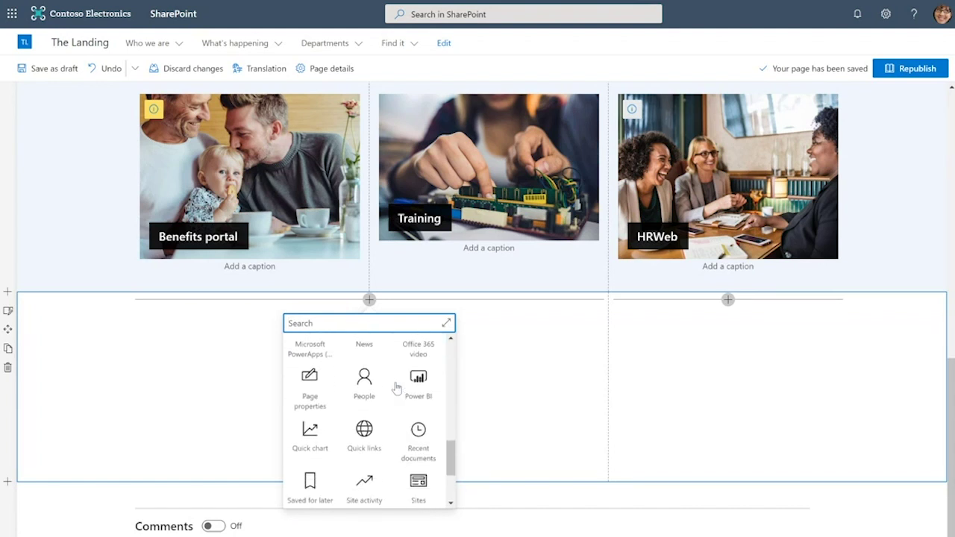
{"action": "scroll", "coordinate": [396, 388], "scroll_direction": "down", "scroll_amount": 3}
{"action": "scroll", "coordinate": [396, 388], "scroll_direction": "up", "scroll_amount": 6}
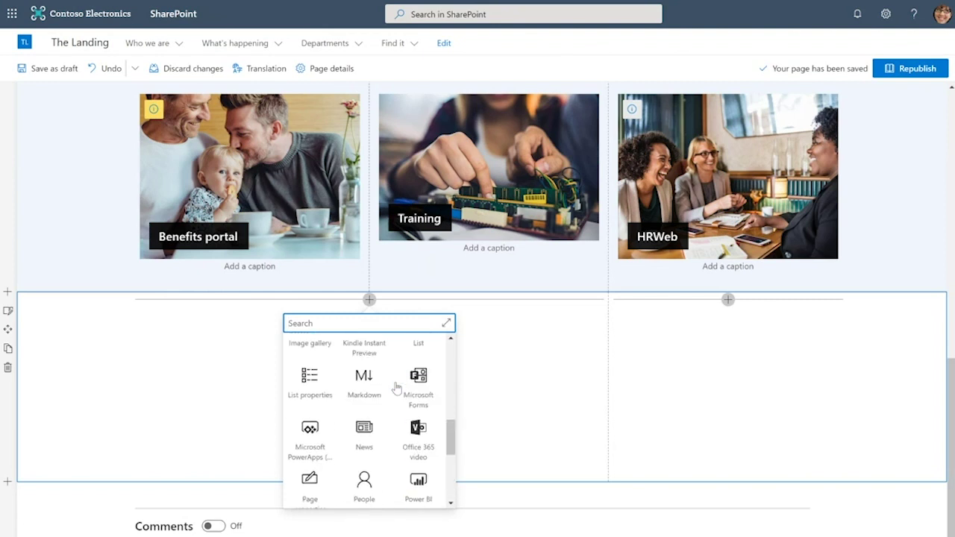
{"action": "scroll", "coordinate": [396, 389], "scroll_direction": "up", "scroll_amount": 10}
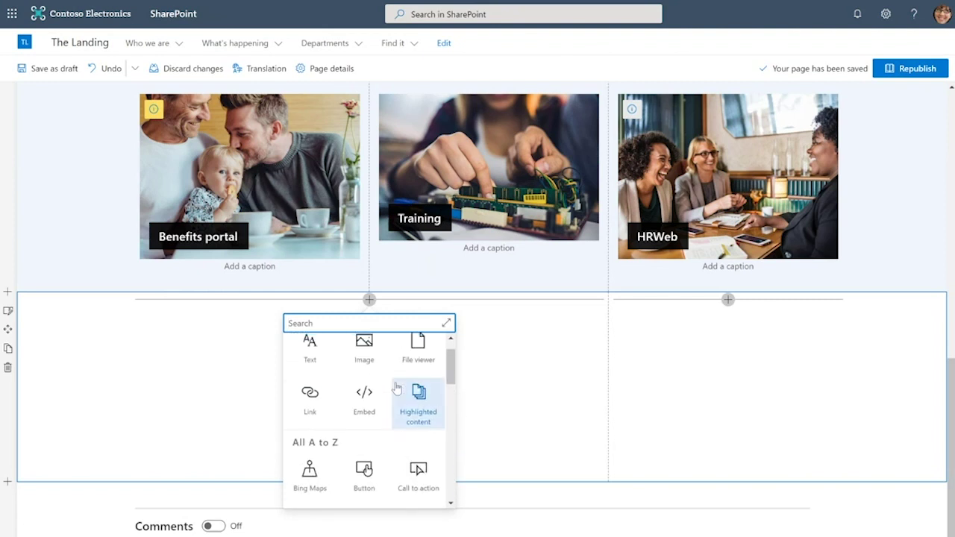
{"action": "scroll", "coordinate": [396, 389], "scroll_direction": "up", "scroll_amount": 1}
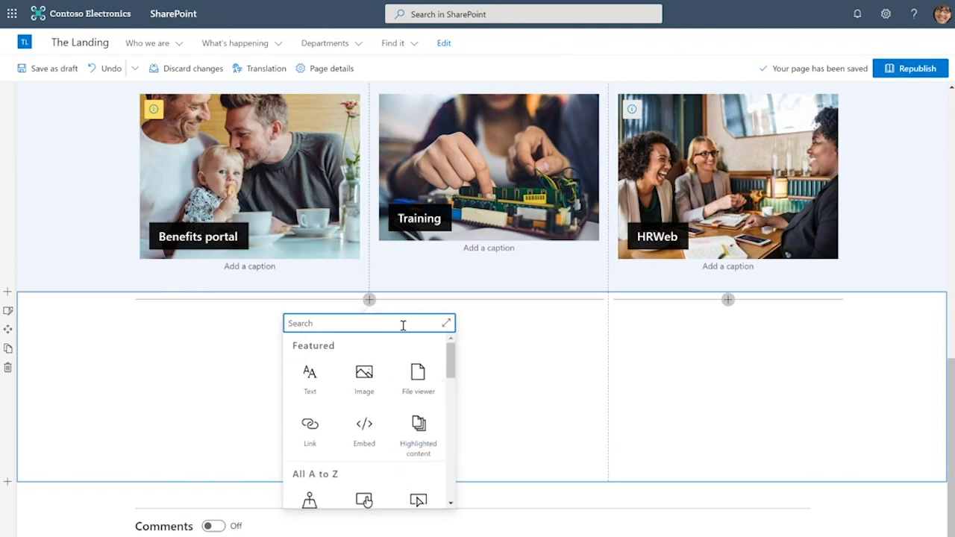
{"action": "type", "text": "Yammer"}
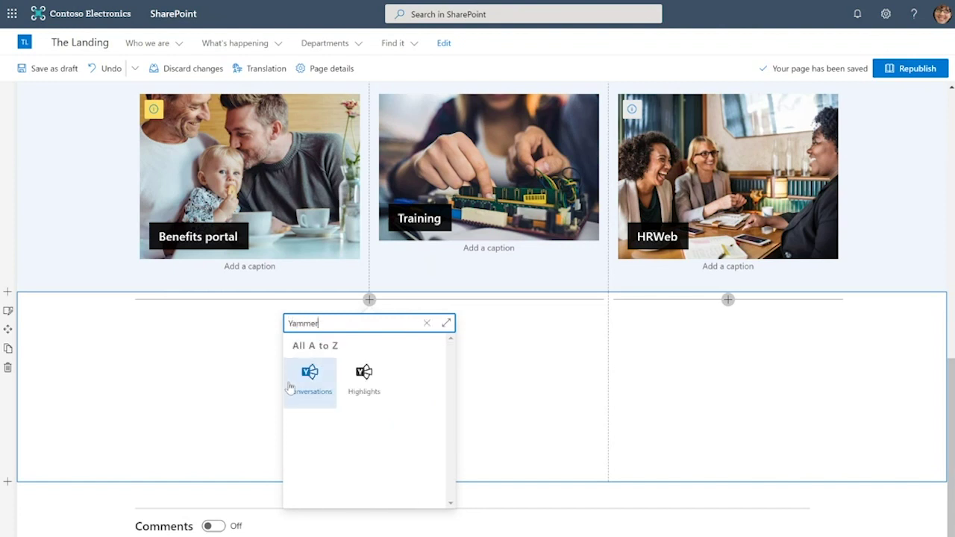
Add Yammer Conversations sourced from Leadership Connection, showing 4 conversations
{"action": "left_click", "coordinate": [293, 384]}
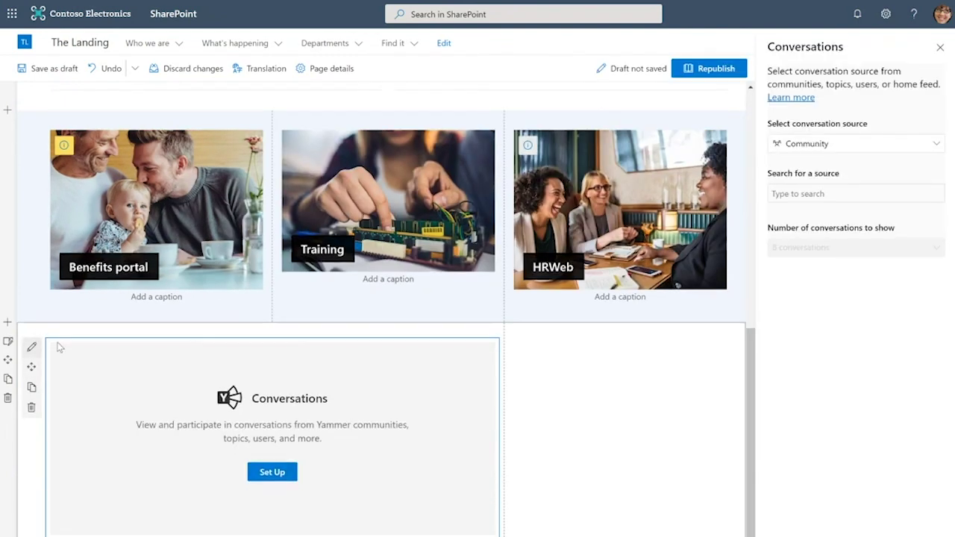
{"action": "left_click", "coordinate": [842, 188]}
{"action": "type", "text": "leader"}
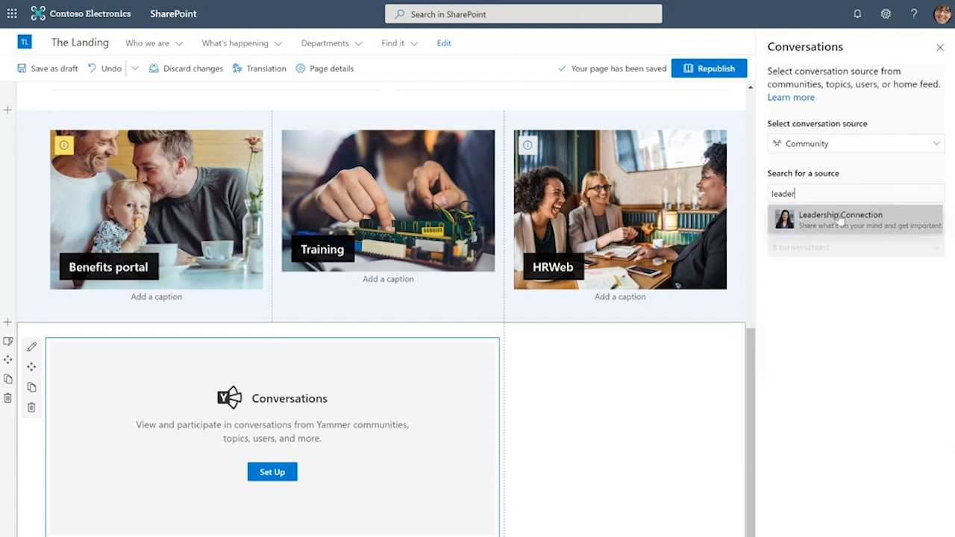
{"action": "left_click", "coordinate": [841, 217]}
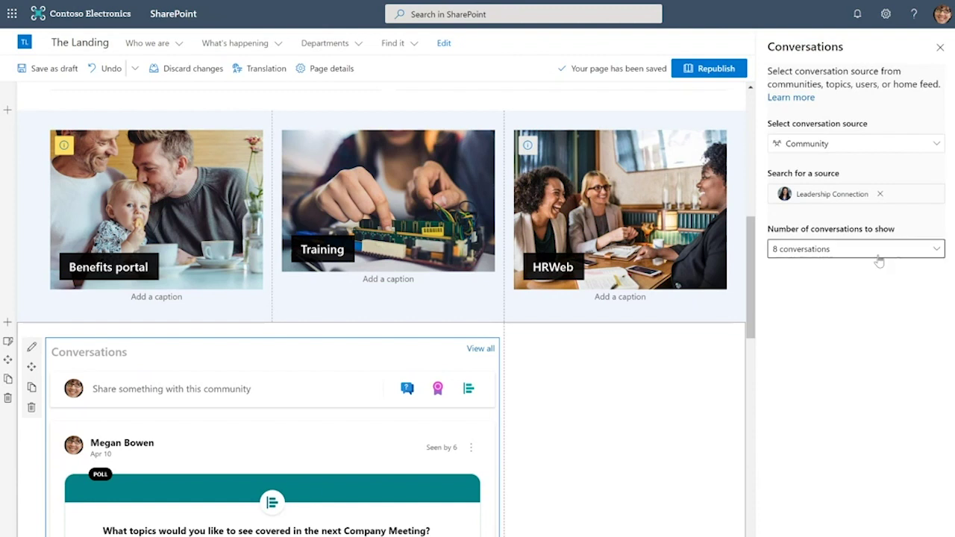
{"action": "left_click", "coordinate": [877, 254]}
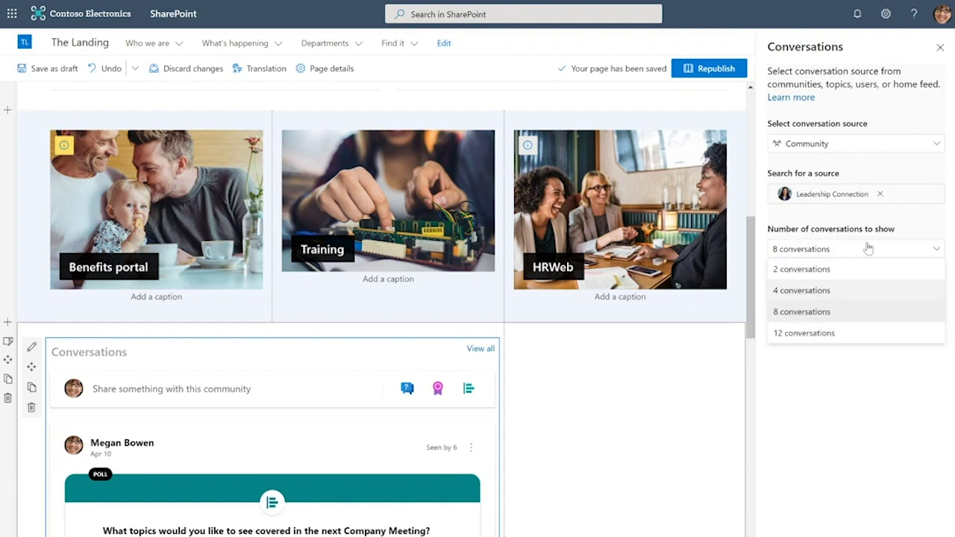
{"action": "left_click", "coordinate": [866, 291]}
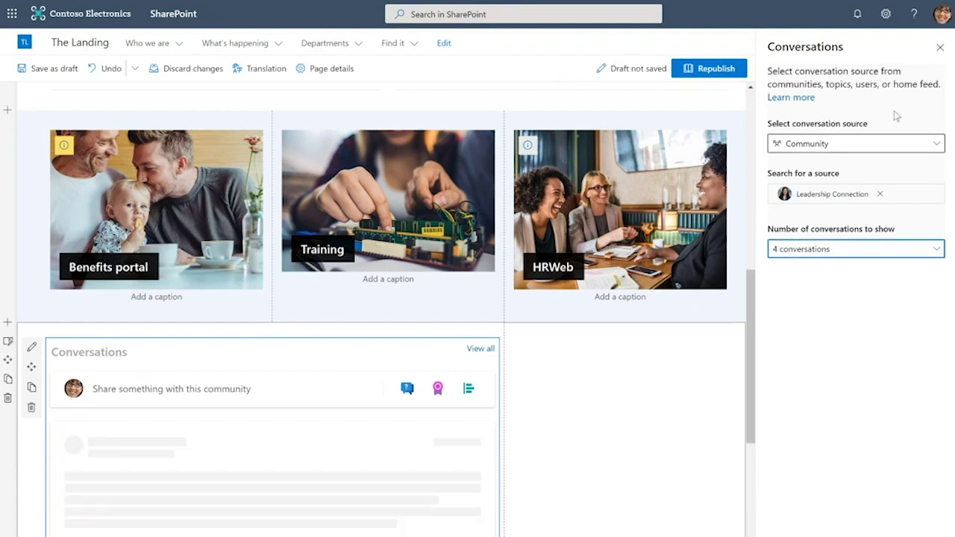
{"action": "left_click", "coordinate": [941, 49]}
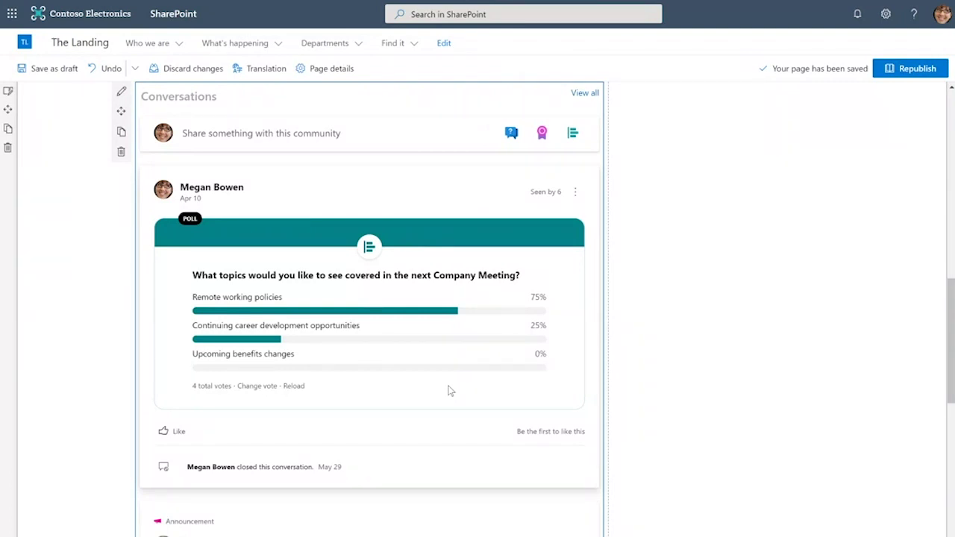
Scroll down through the Conversations feed preview and back up
{"action": "scroll", "coordinate": [450, 390], "scroll_direction": "down", "scroll_amount": 5}
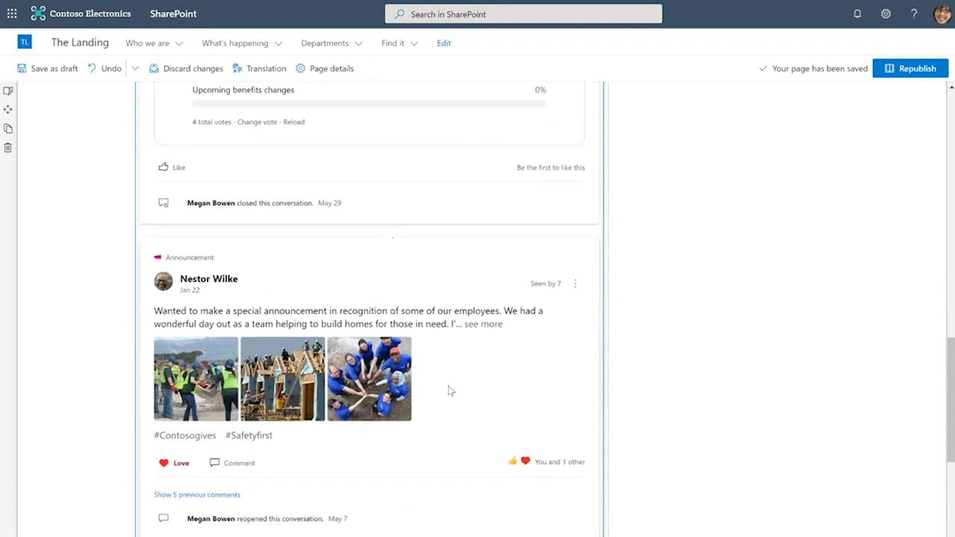
{"action": "scroll", "coordinate": [450, 390], "scroll_direction": "down", "scroll_amount": 6}
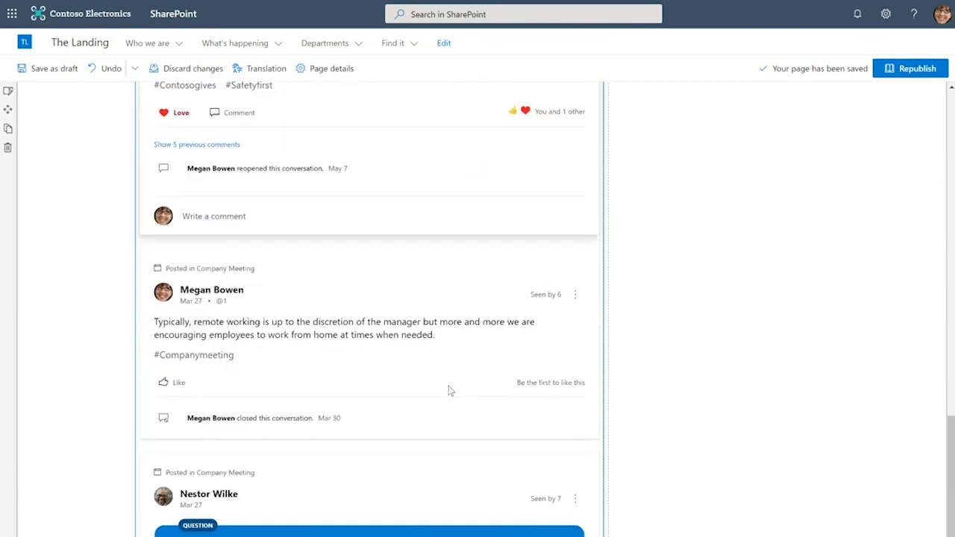
{"action": "scroll", "coordinate": [450, 390], "scroll_direction": "down", "scroll_amount": 4}
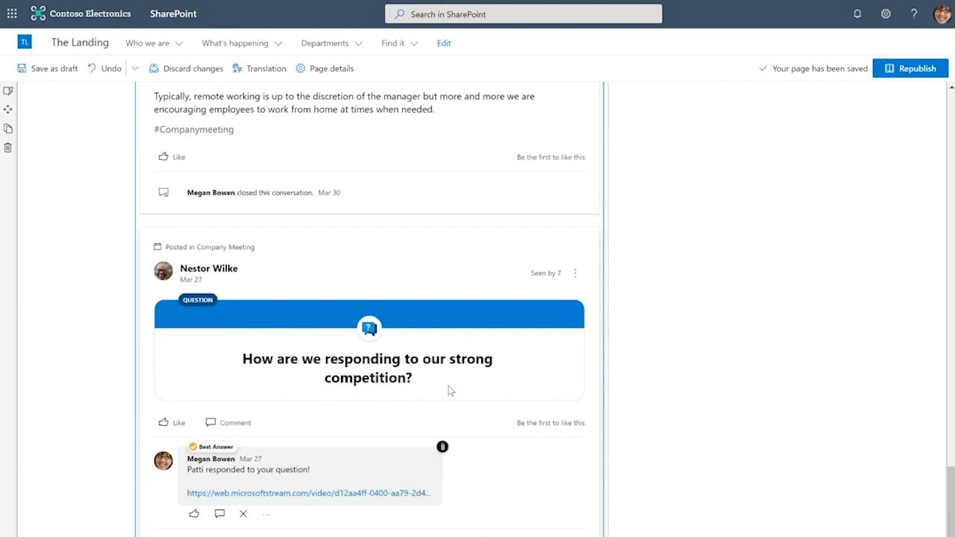
{"action": "scroll", "coordinate": [450, 390], "scroll_direction": "up", "scroll_amount": 12}
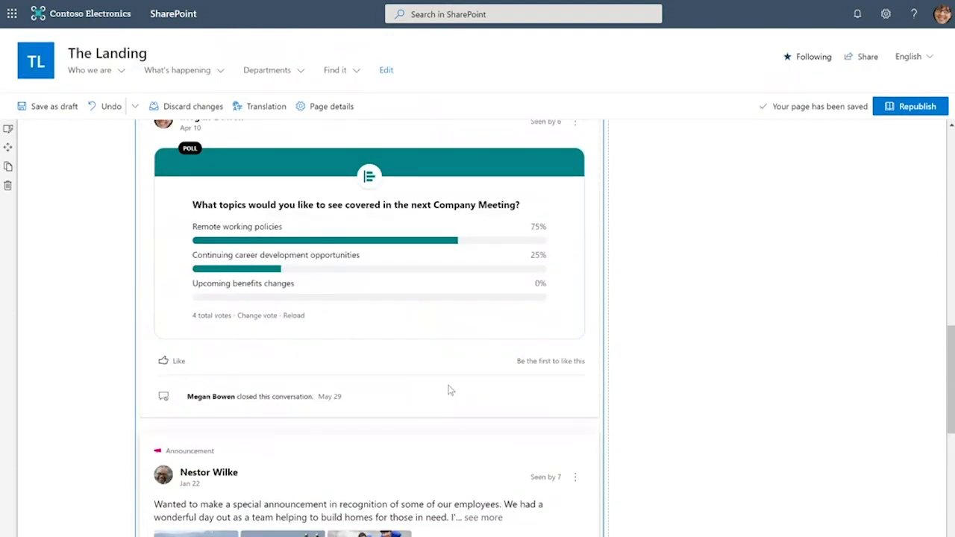
{"action": "scroll", "coordinate": [450, 391], "scroll_direction": "up", "scroll_amount": 3}
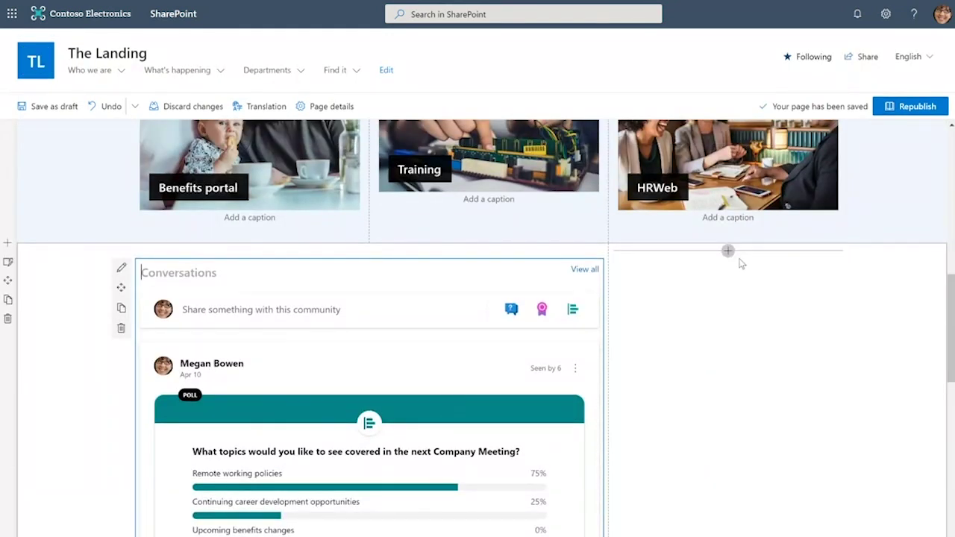
{"action": "left_click", "coordinate": [726, 256]}
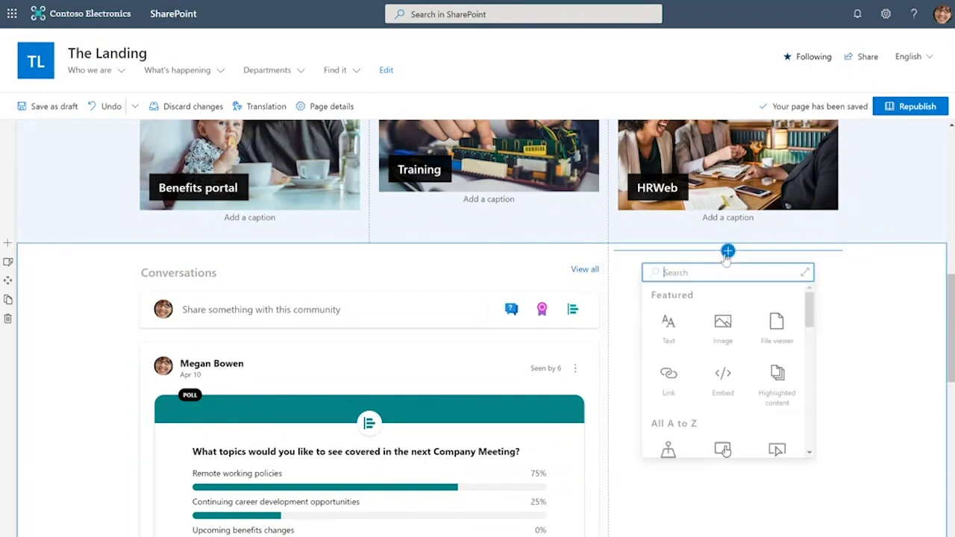
{"action": "type", "text": "twitt"}
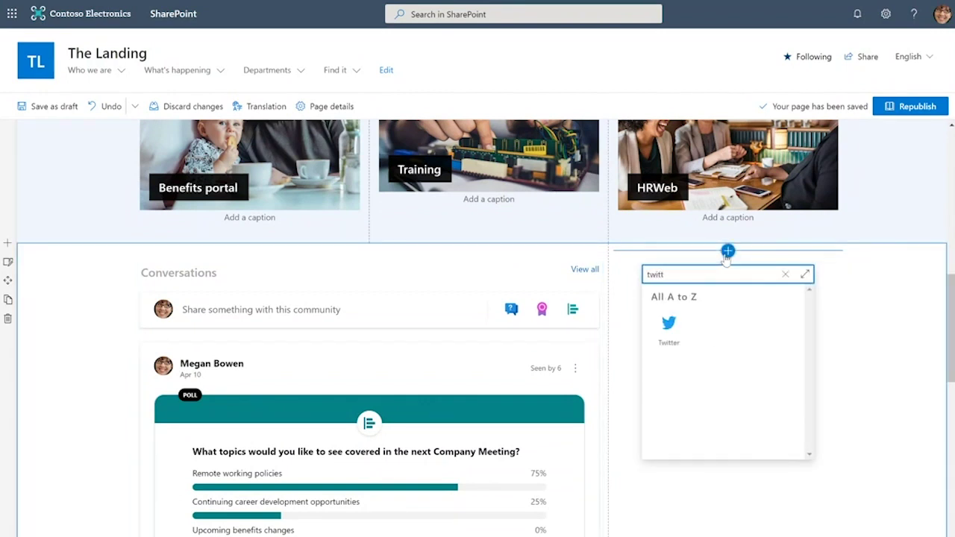
{"action": "left_click", "coordinate": [668, 334]}
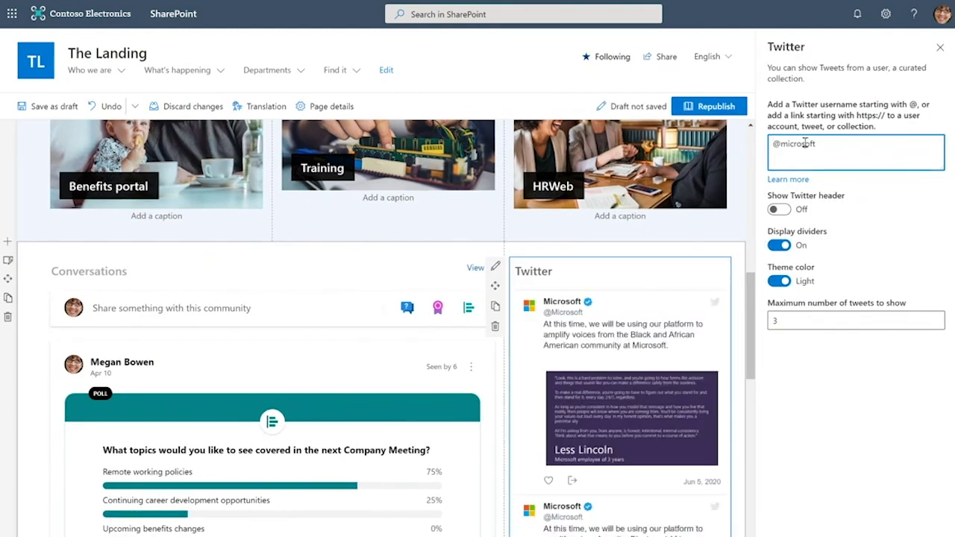
{"action": "triple_click", "coordinate": [806, 146]}
{"action": "type", "text": "@contosoinc"}
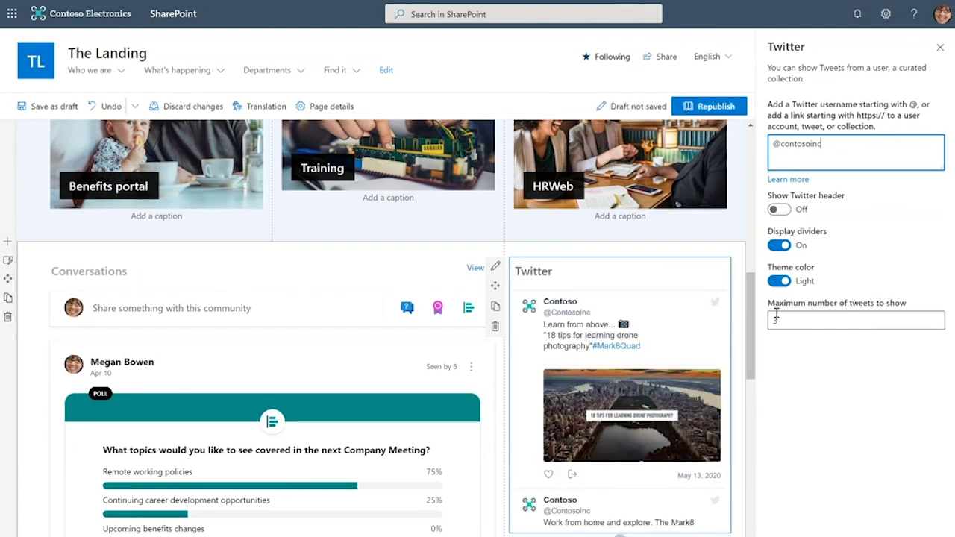
{"action": "left_click", "coordinate": [777, 318]}
{"action": "type", "text": "6"}
{"action": "left_click", "coordinate": [804, 375]}
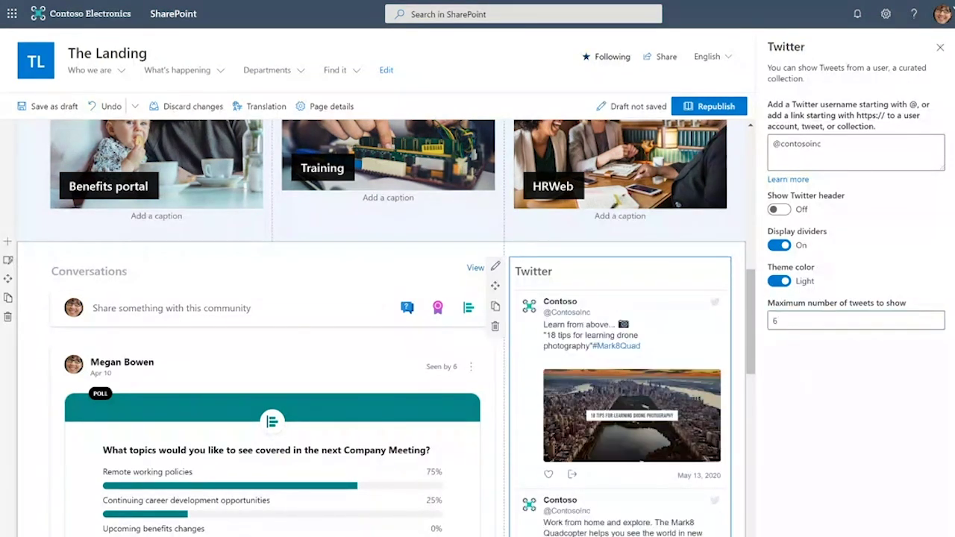
{"action": "left_click", "coordinate": [942, 47]}
{"action": "scroll", "coordinate": [756, 372], "scroll_direction": "down", "scroll_amount": 2}
{"action": "scroll", "coordinate": [756, 372], "scroll_direction": "down", "scroll_amount": 5}
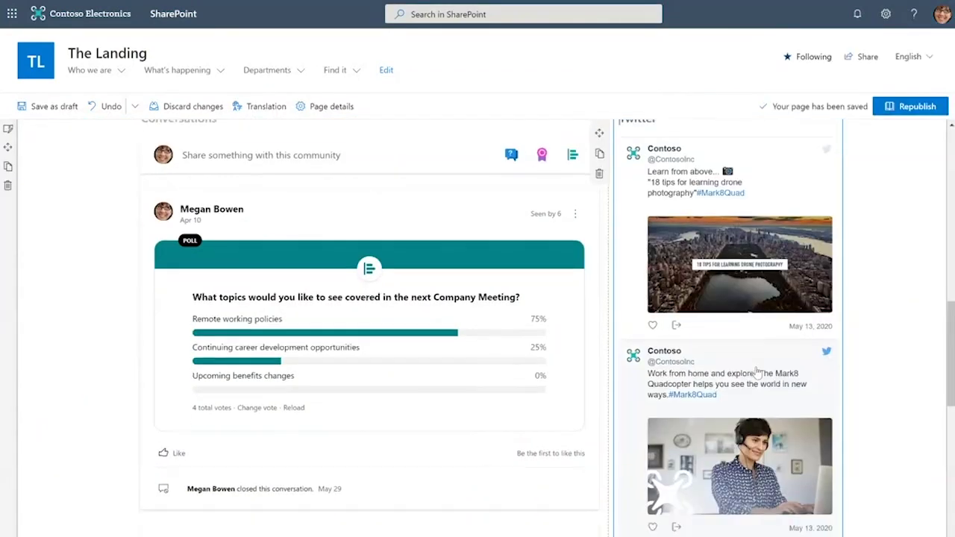
{"action": "scroll", "coordinate": [756, 371], "scroll_direction": "down", "scroll_amount": 6}
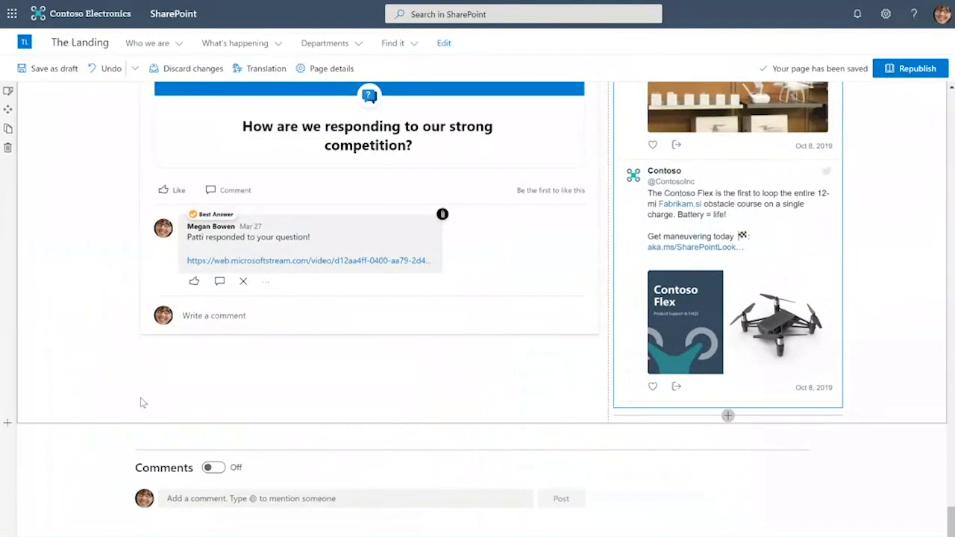
Add a one-column section with a Call to action banner reading 'Contoso hackathon is the place to be!'
{"action": "left_click", "coordinate": [6, 424]}
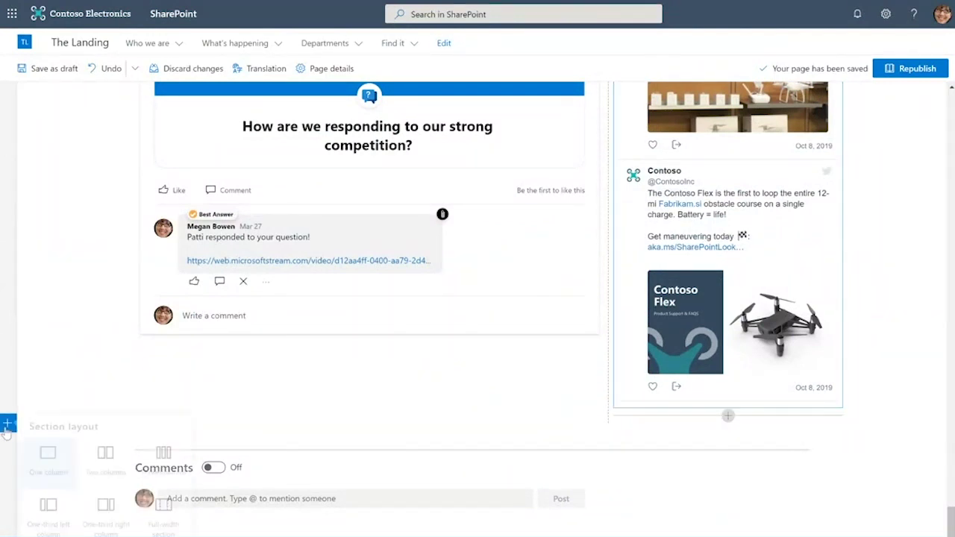
{"action": "left_click", "coordinate": [43, 457]}
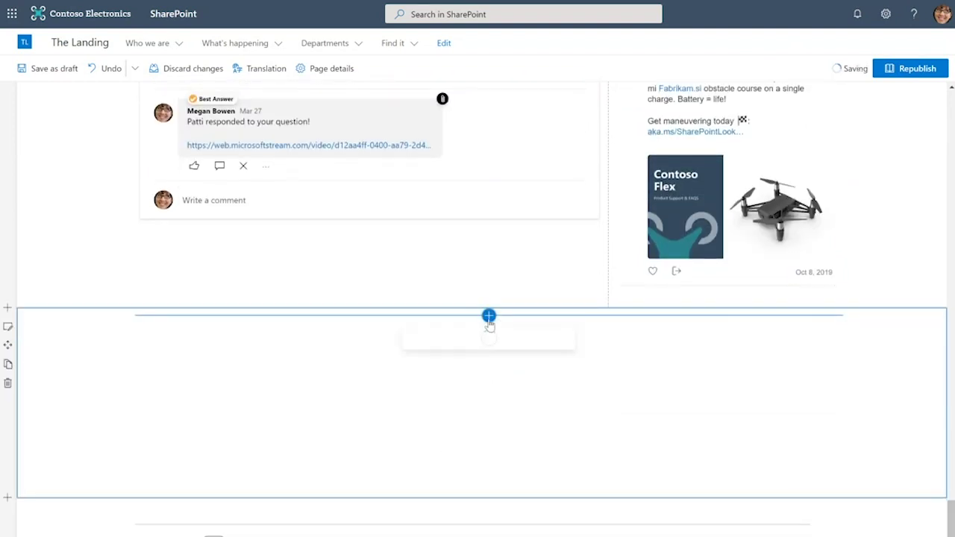
{"action": "type", "text": "call"}
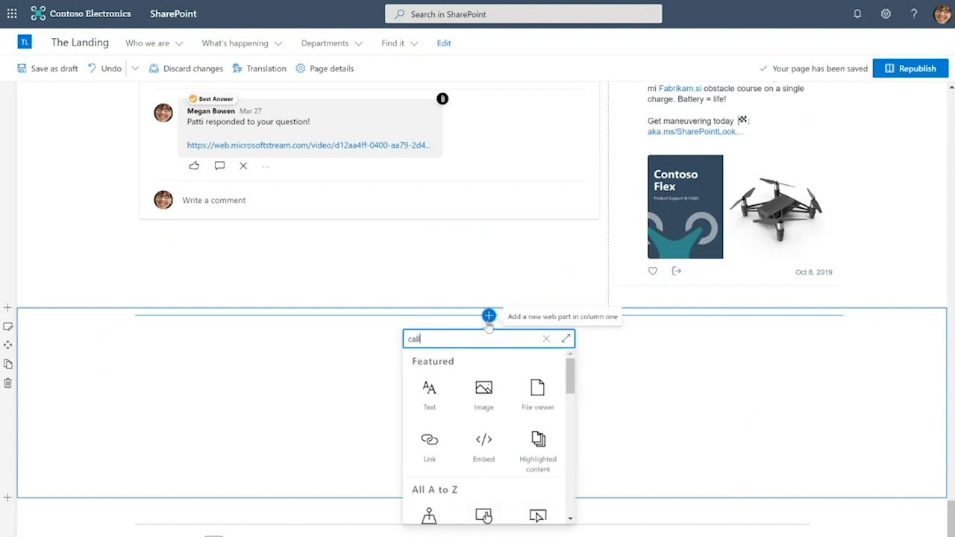
{"action": "type", "text": " to"}
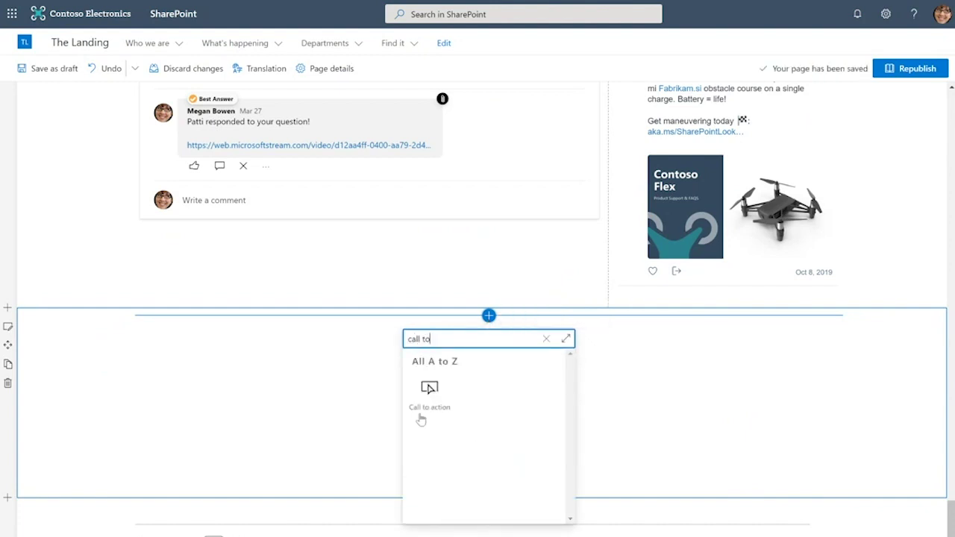
{"action": "left_click", "coordinate": [434, 400]}
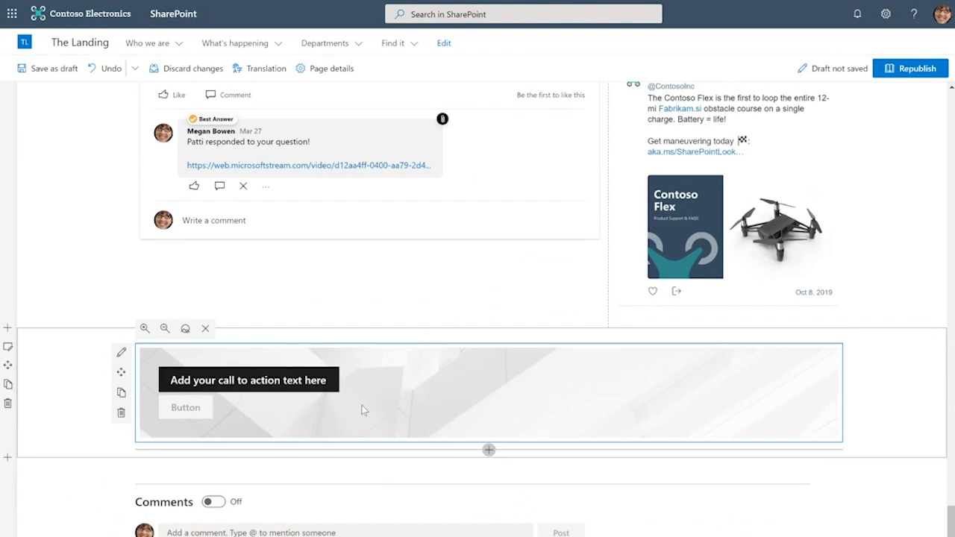
{"action": "left_click", "coordinate": [237, 372]}
{"action": "type", "text": "Contoso had"}
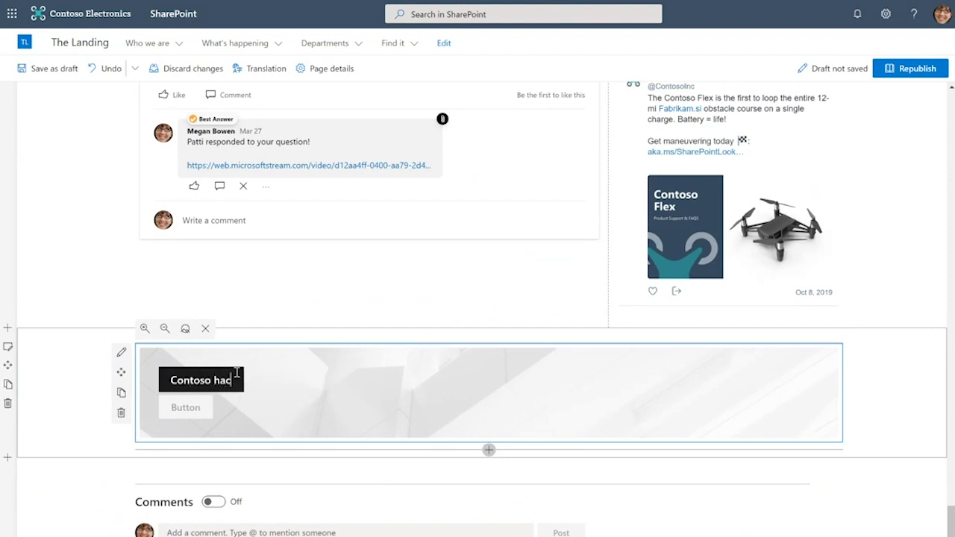
{"action": "type", "text": "kathon is the plac"}
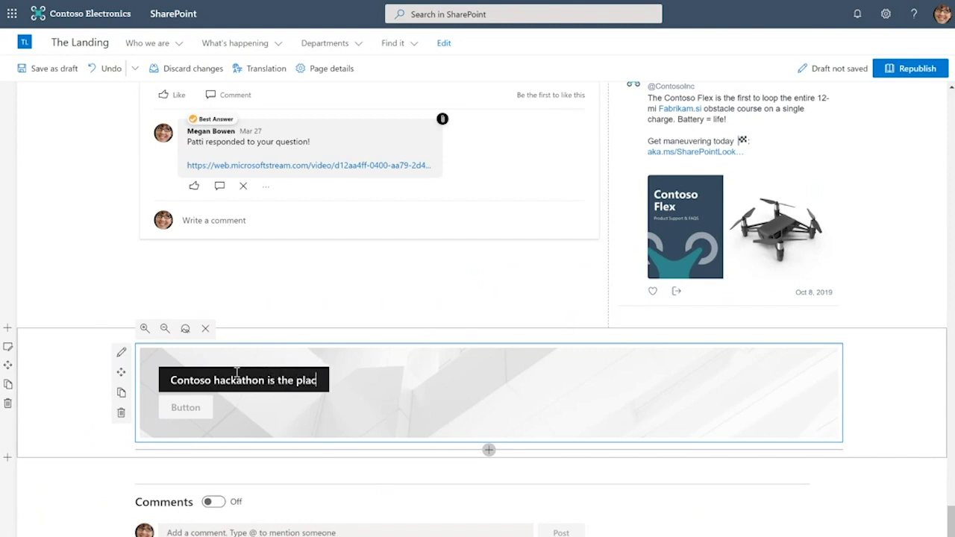
{"action": "type", "text": "e to be!"}
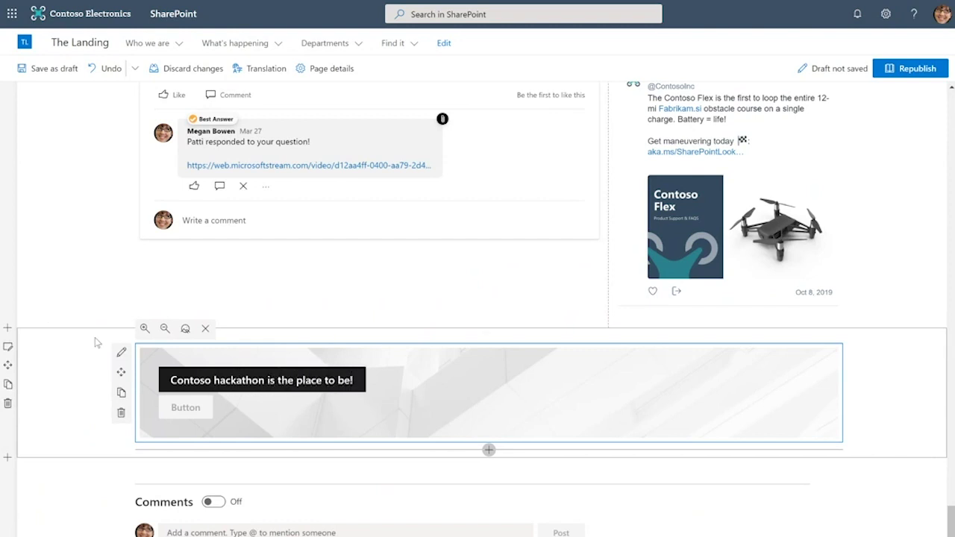
Replace the call-to-action background with the circuit-board stock image found by searching 'computer'
{"action": "left_click", "coordinate": [120, 352]}
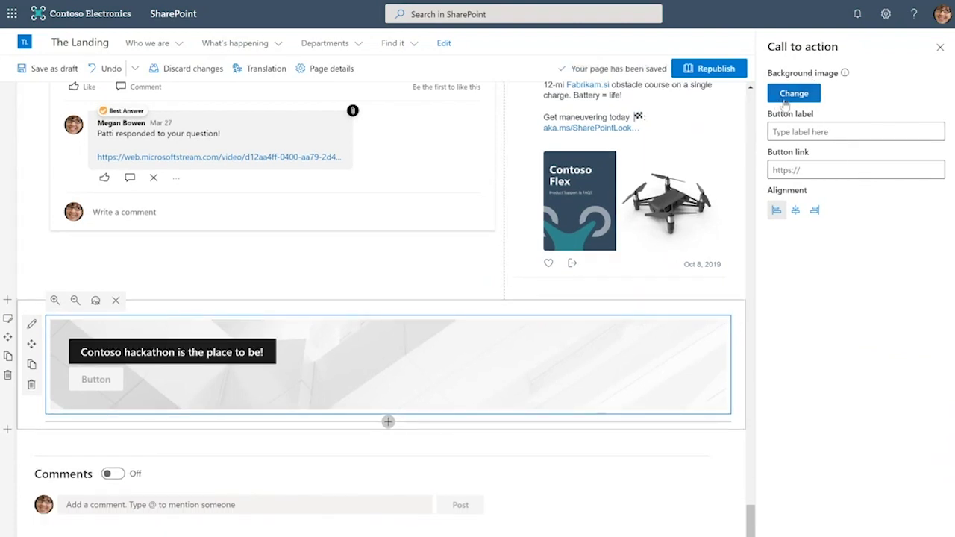
{"action": "left_click", "coordinate": [793, 94]}
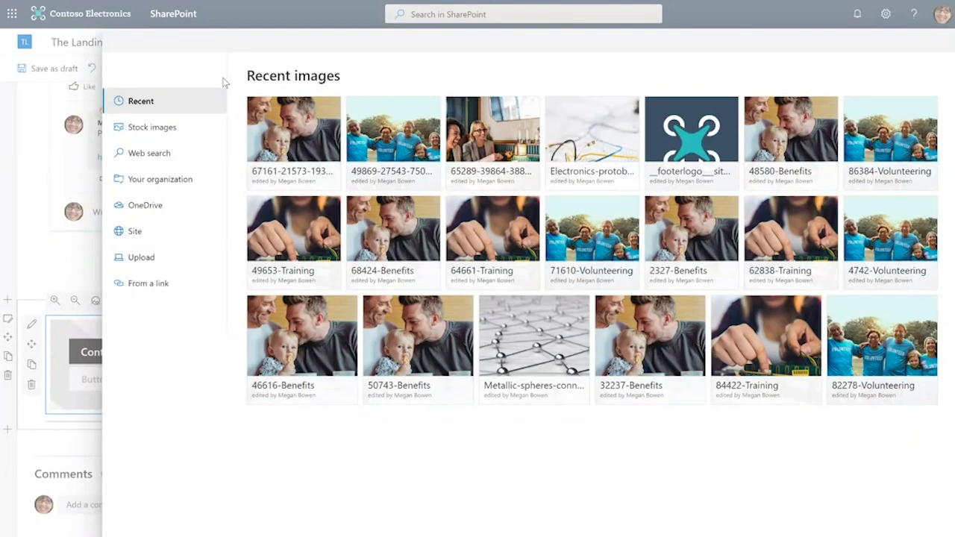
{"action": "left_click", "coordinate": [190, 128]}
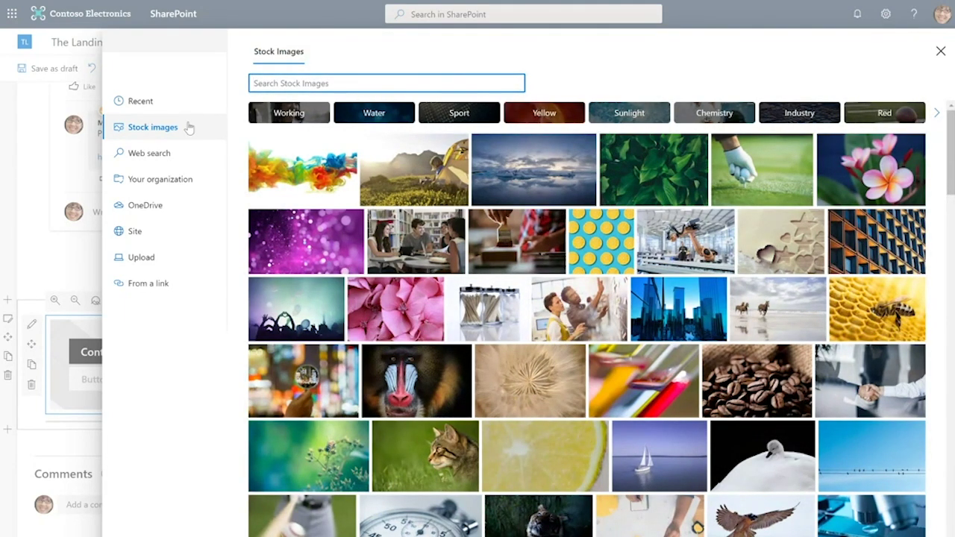
{"action": "left_click", "coordinate": [195, 152]}
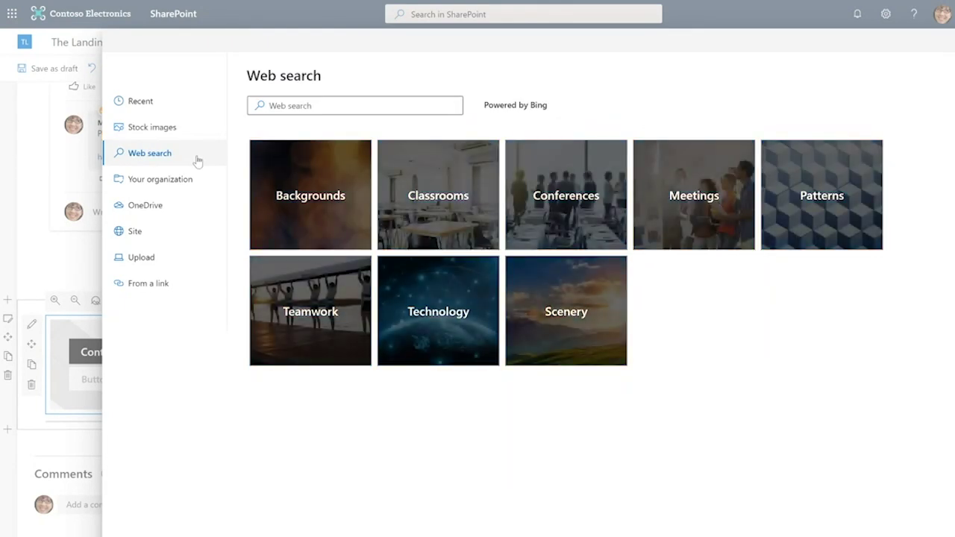
{"action": "left_click", "coordinate": [200, 183]}
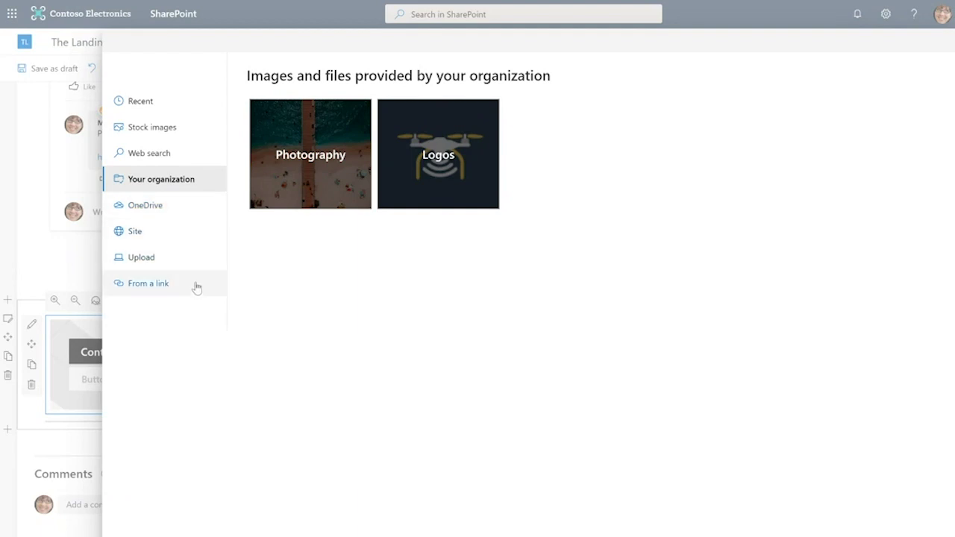
{"action": "left_click", "coordinate": [188, 133]}
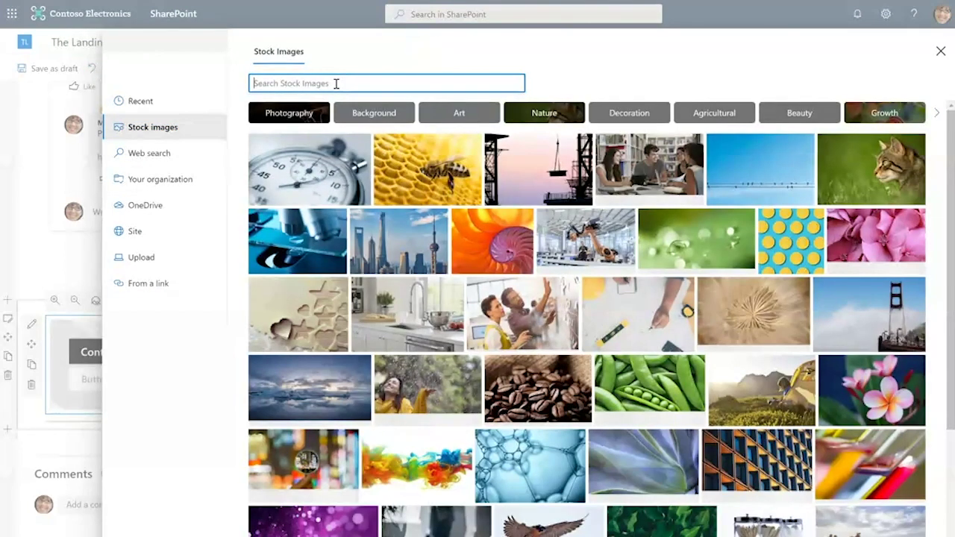
{"action": "type", "text": "computer"}
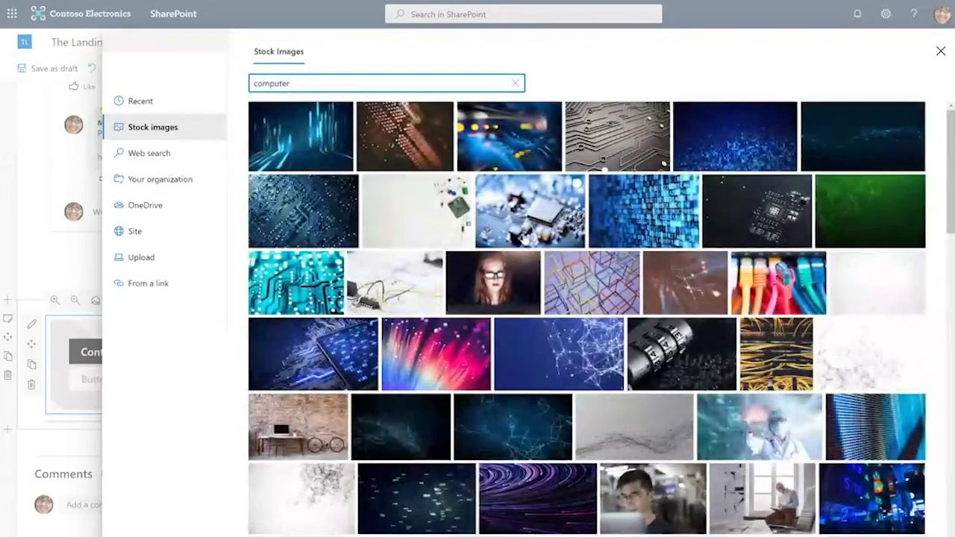
{"action": "left_click", "coordinate": [612, 156]}
{"action": "left_click", "coordinate": [888, 531]}
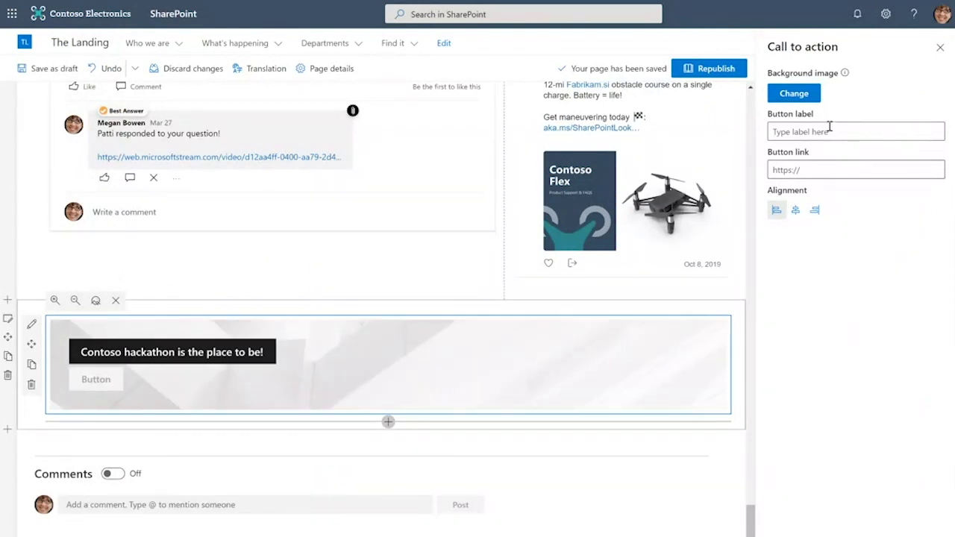
Label the call-to-action button 'Sign up!'
{"action": "left_click", "coordinate": [829, 127]}
{"action": "type", "text": "Sign up!"}
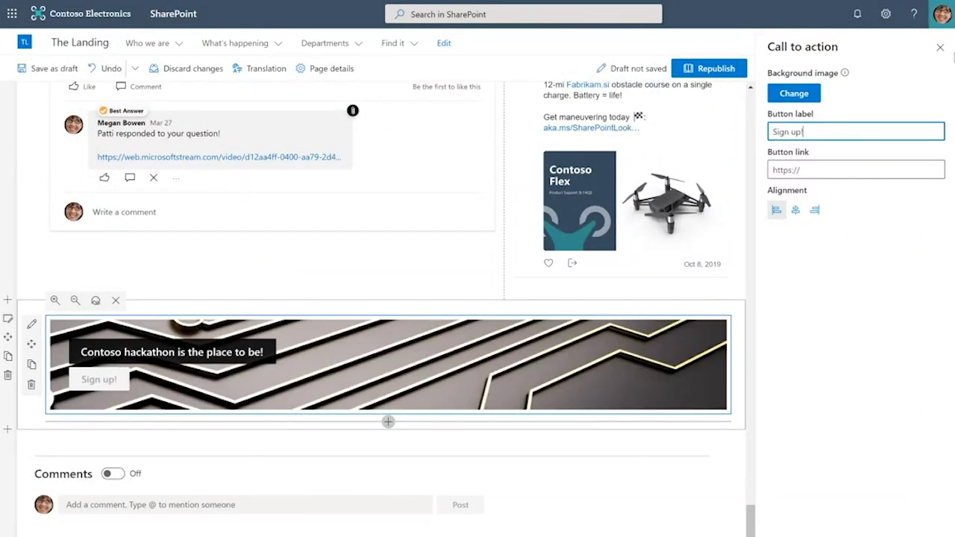
{"action": "left_click", "coordinate": [940, 48]}
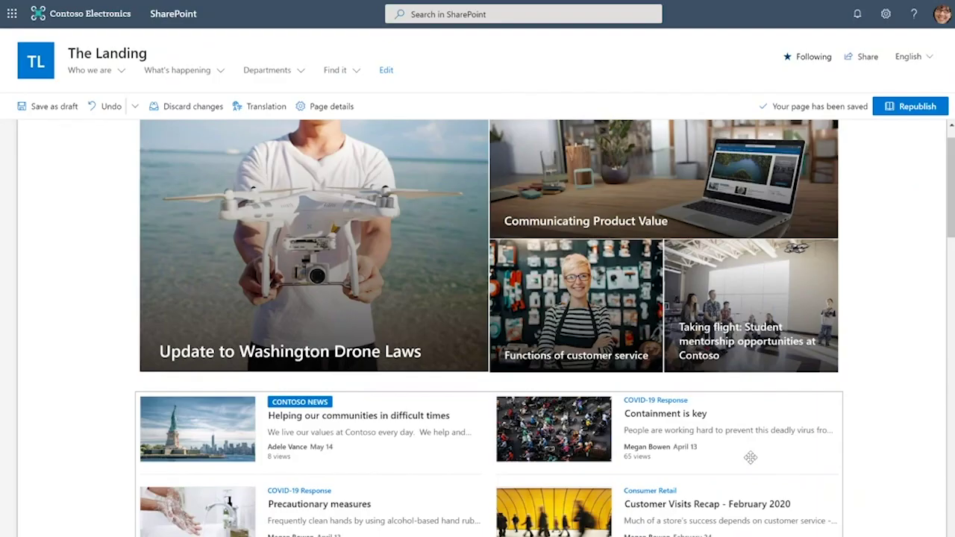
{"action": "scroll", "coordinate": [750, 457], "scroll_direction": "up", "scroll_amount": 1}
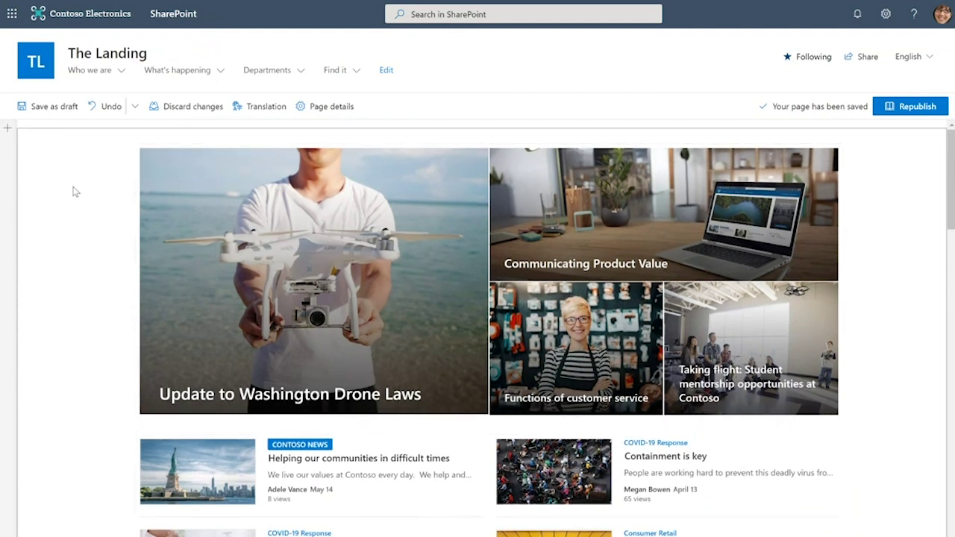
{"action": "left_click", "coordinate": [8, 131]}
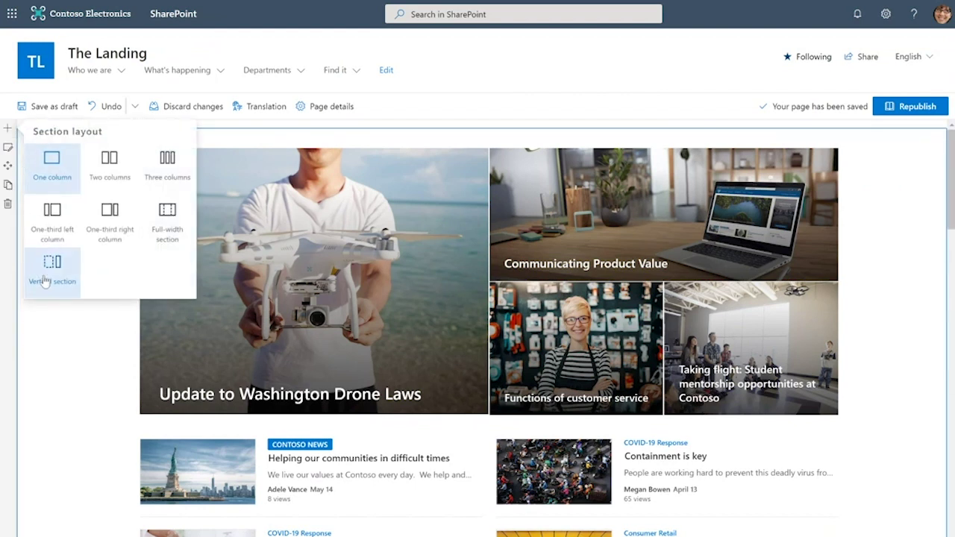
{"action": "left_click", "coordinate": [76, 278]}
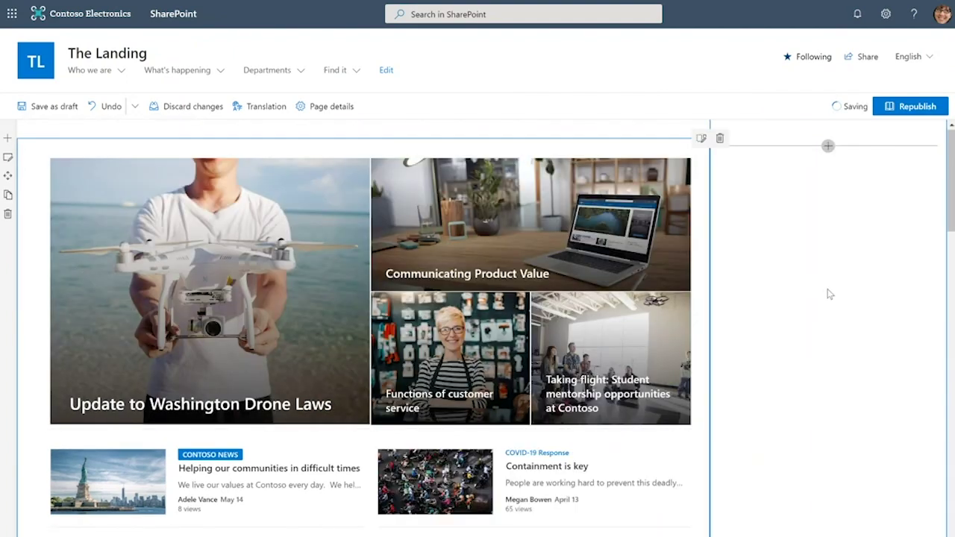
{"action": "scroll", "coordinate": [828, 294], "scroll_direction": "down", "scroll_amount": 15}
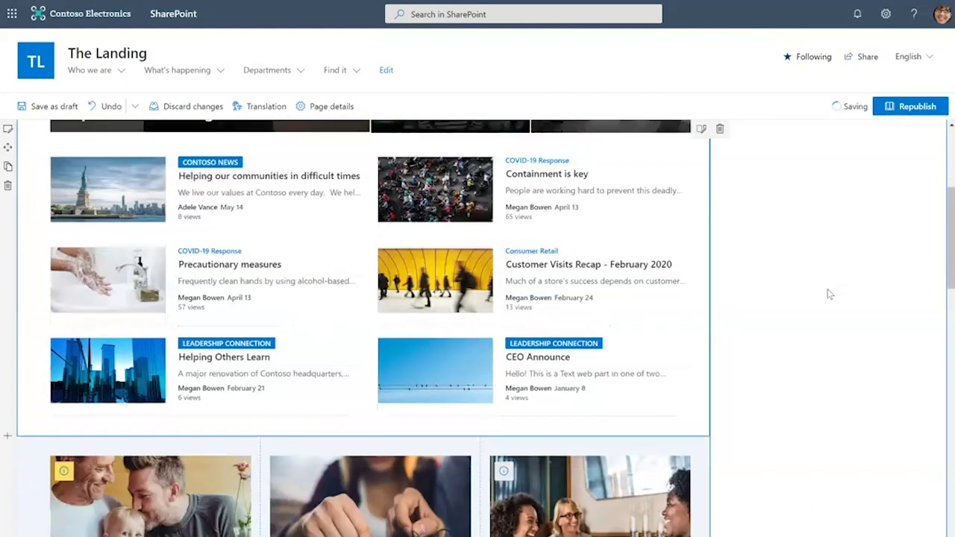
{"action": "scroll", "coordinate": [829, 294], "scroll_direction": "down", "scroll_amount": 4}
{"action": "scroll", "coordinate": [828, 294], "scroll_direction": "up", "scroll_amount": 20}
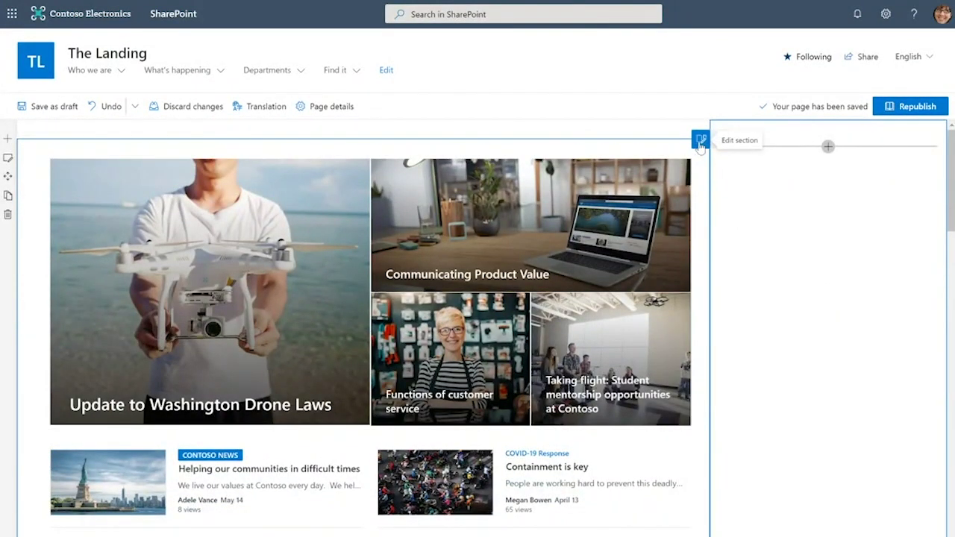
{"action": "left_click", "coordinate": [701, 140]}
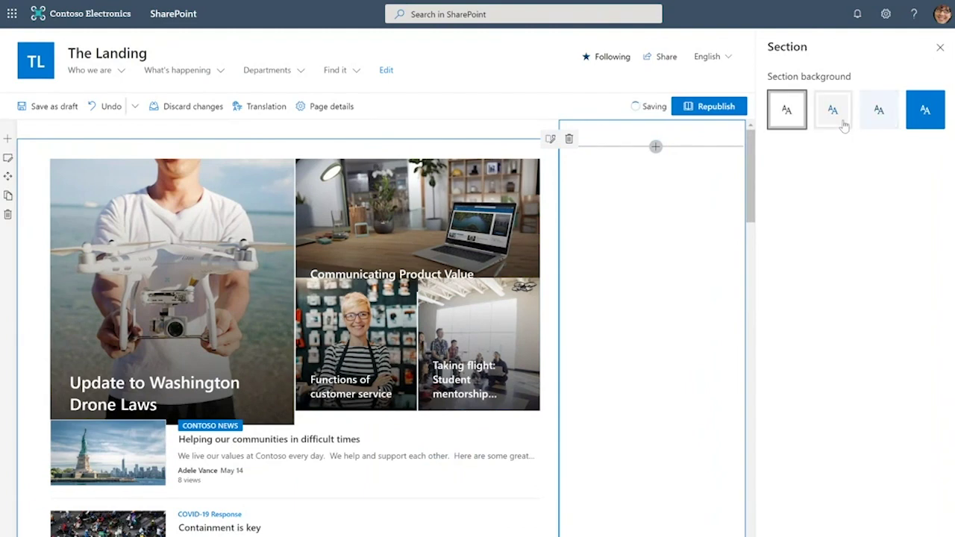
{"action": "left_click", "coordinate": [941, 47]}
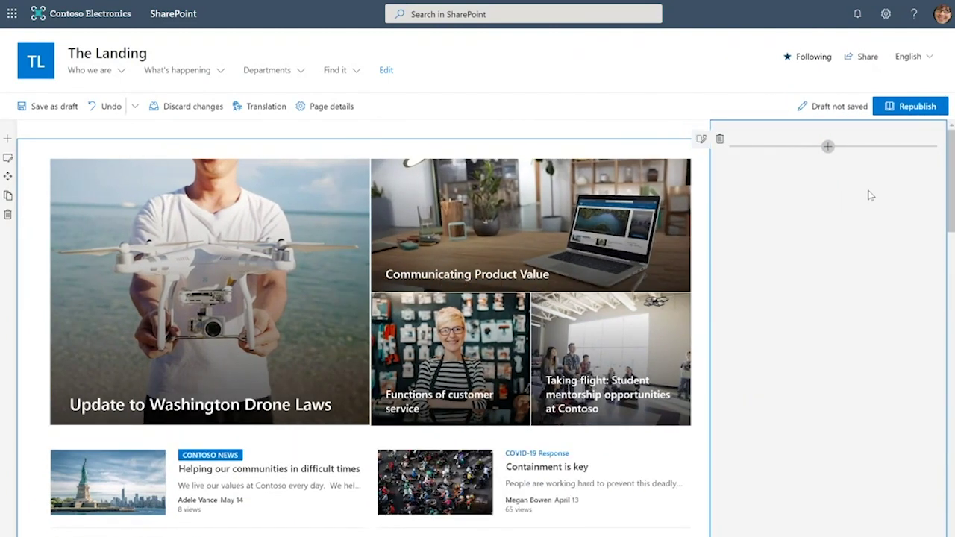
Add the News web part to the right column via a 'news' search
{"action": "left_click", "coordinate": [827, 147]}
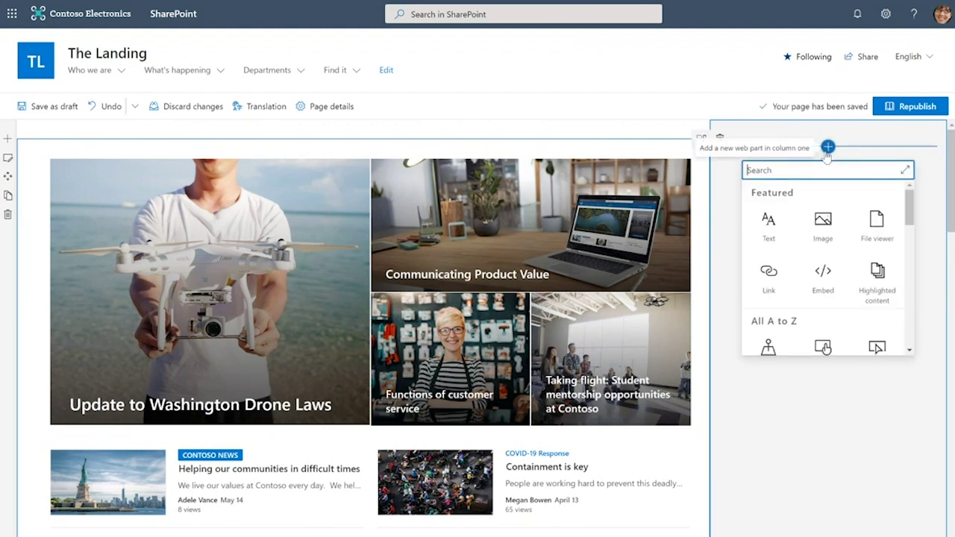
{"action": "type", "text": "news"}
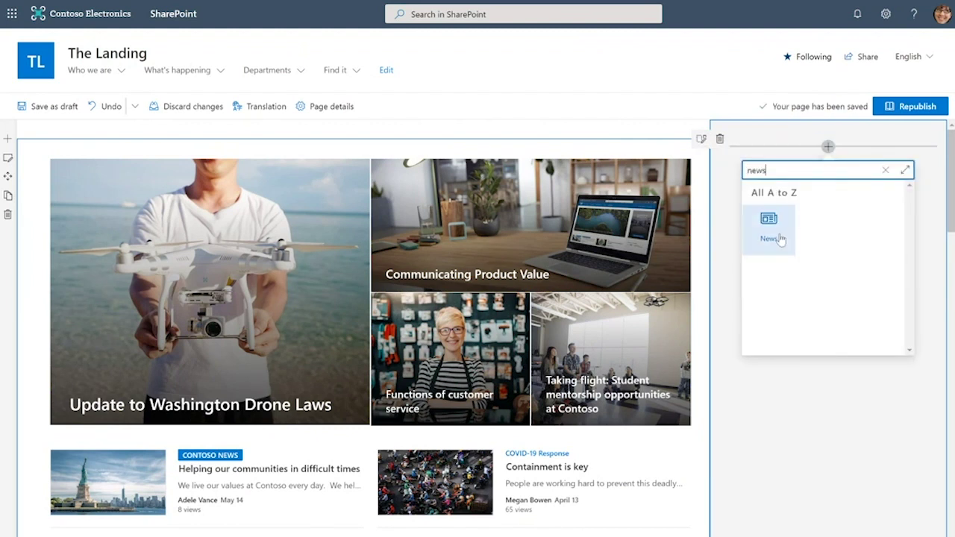
{"action": "left_click", "coordinate": [780, 235]}
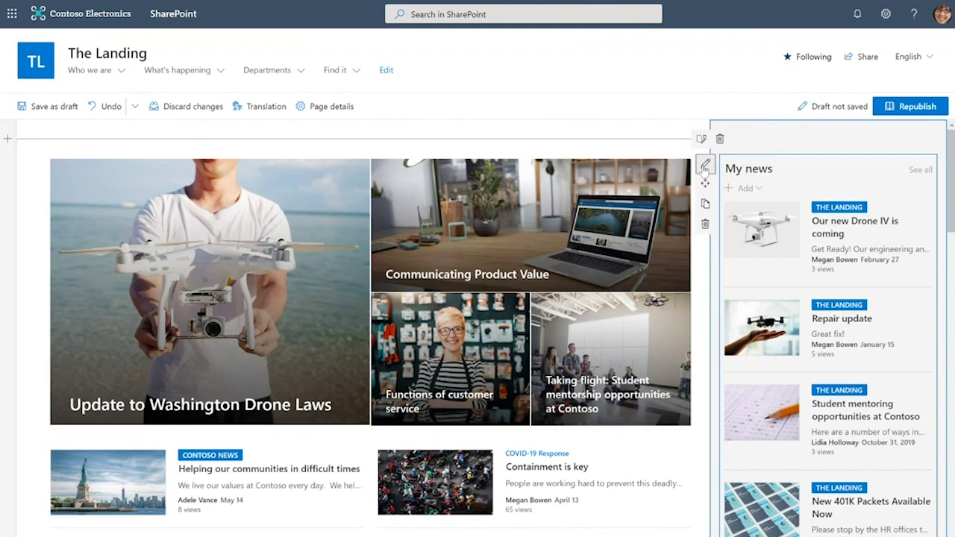
Set the news to show 8 posts recommended for the current user
{"action": "left_click", "coordinate": [704, 164]}
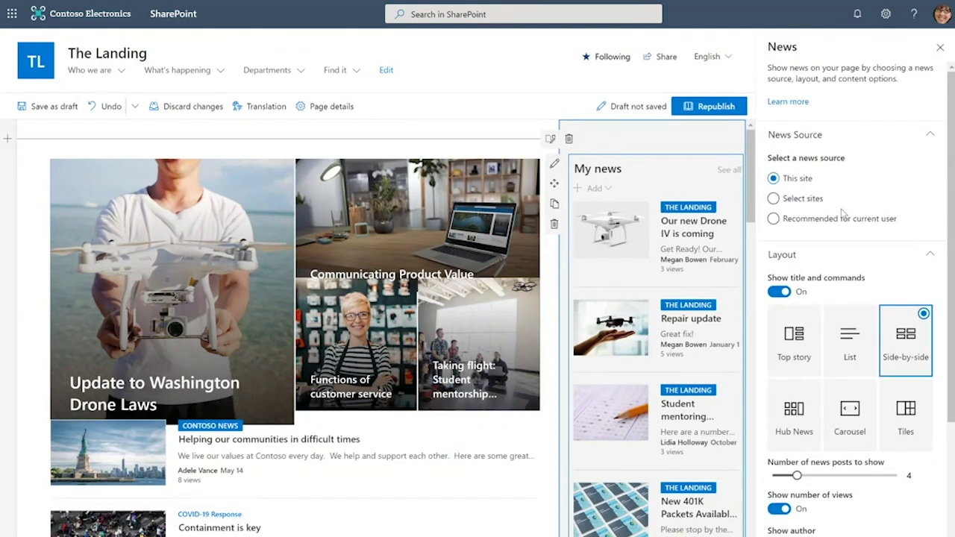
{"action": "left_click", "coordinate": [800, 224]}
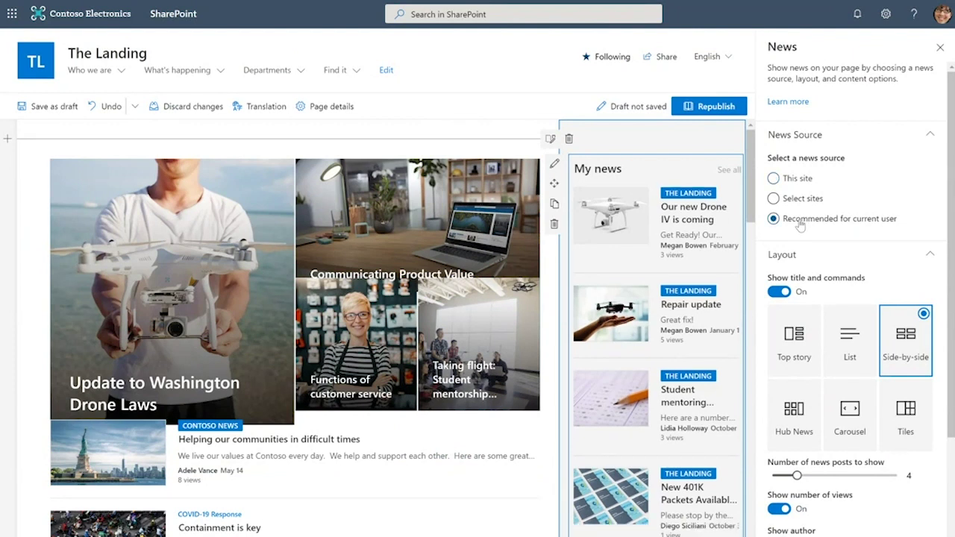
{"action": "left_click", "coordinate": [848, 476]}
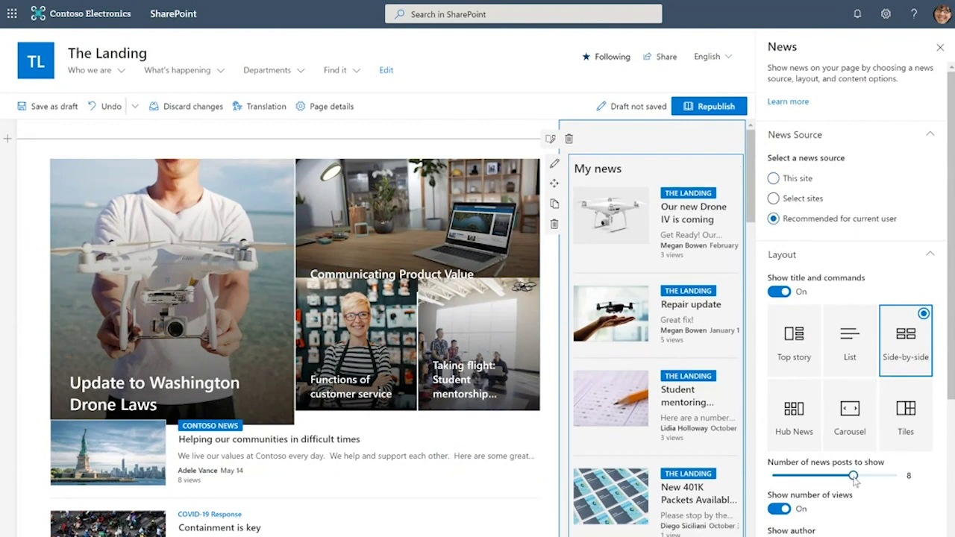
{"action": "left_click", "coordinate": [942, 49]}
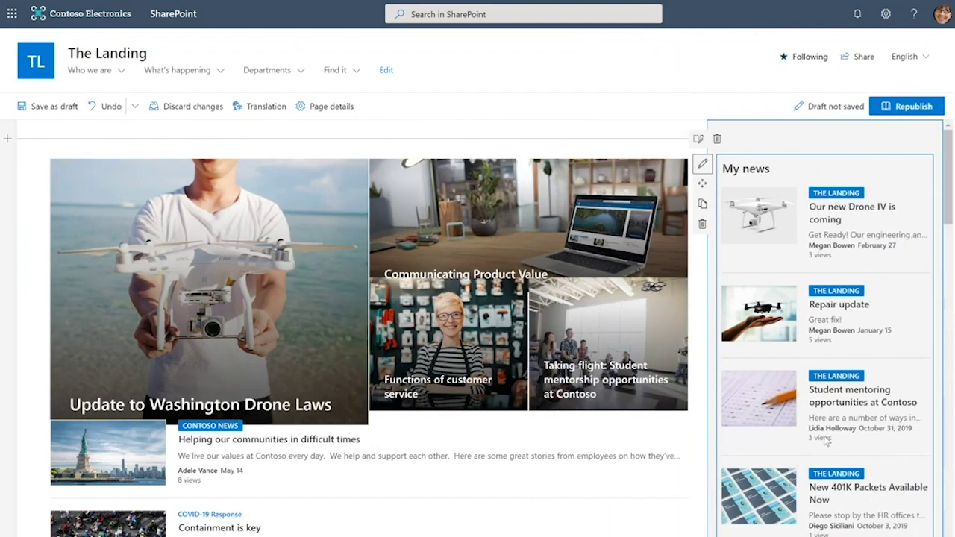
{"action": "scroll", "coordinate": [821, 373], "scroll_direction": "down", "scroll_amount": 5}
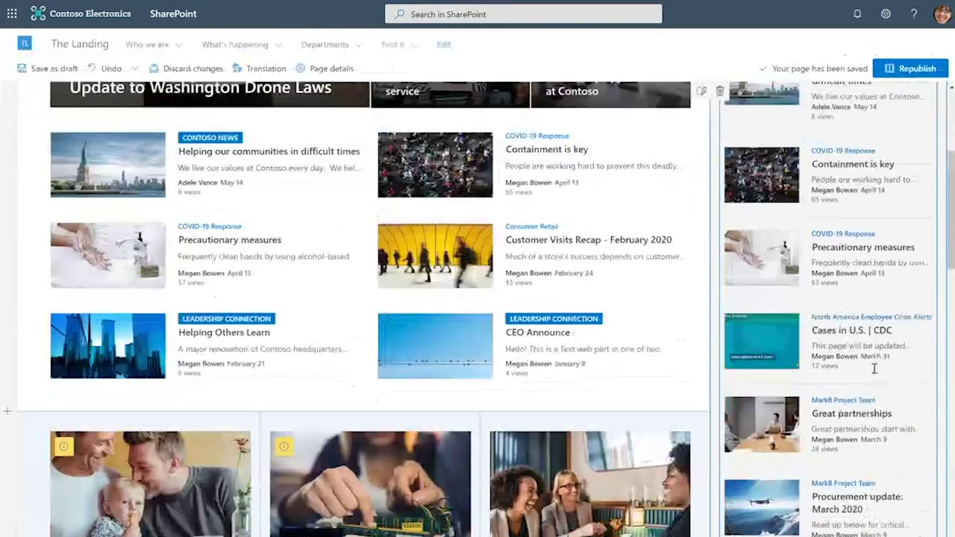
Add a Sites web part below the news via a 'sites' search
{"action": "scroll", "coordinate": [875, 368], "scroll_direction": "down", "scroll_amount": 4}
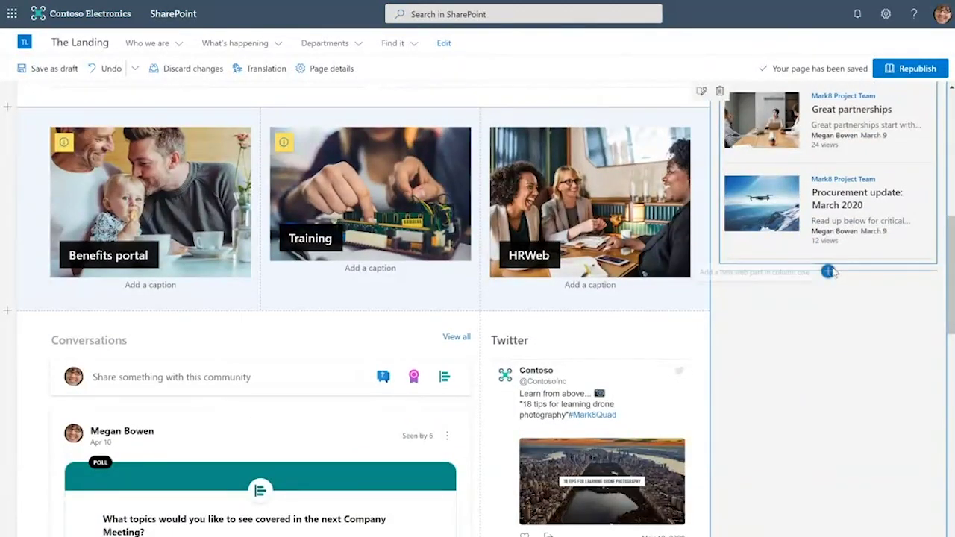
{"action": "left_click", "coordinate": [829, 272]}
{"action": "type", "text": "sites"}
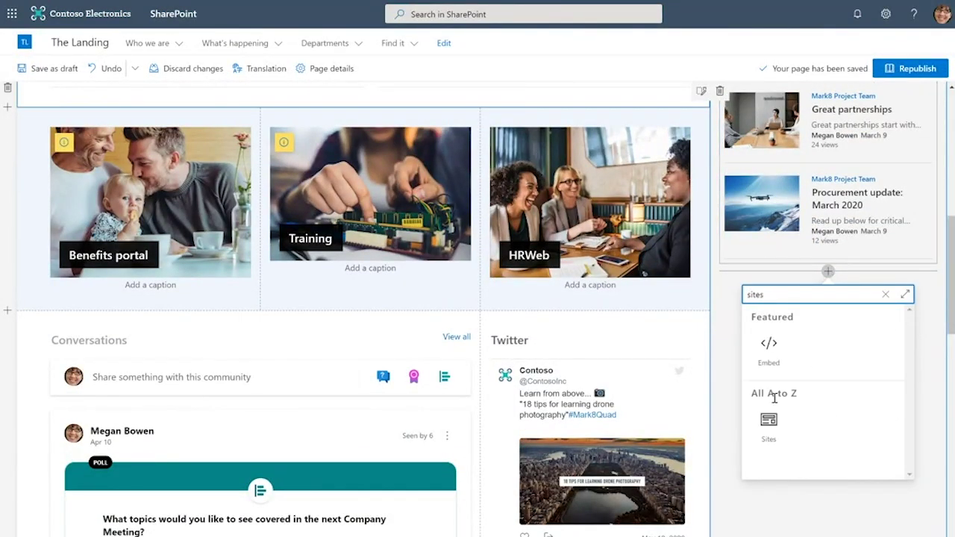
{"action": "left_click", "coordinate": [767, 422]}
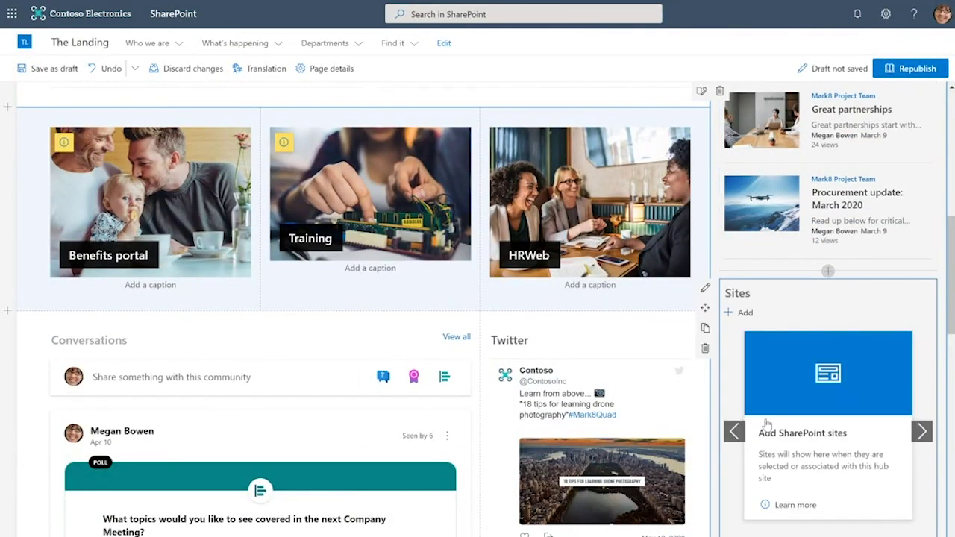
Show the current user's frequent sites in a Grid layout, titled 'My sites'
{"action": "left_click", "coordinate": [705, 290]}
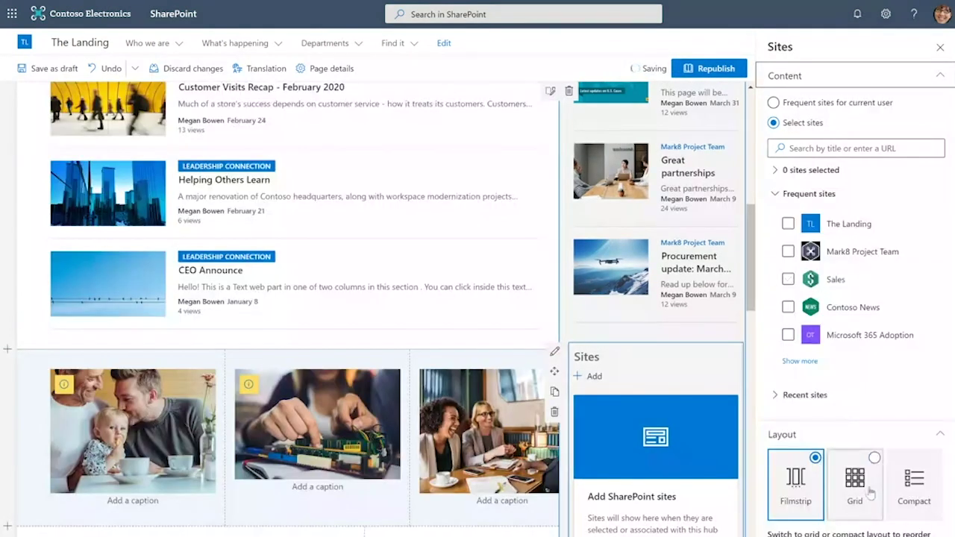
{"action": "left_click", "coordinate": [855, 481]}
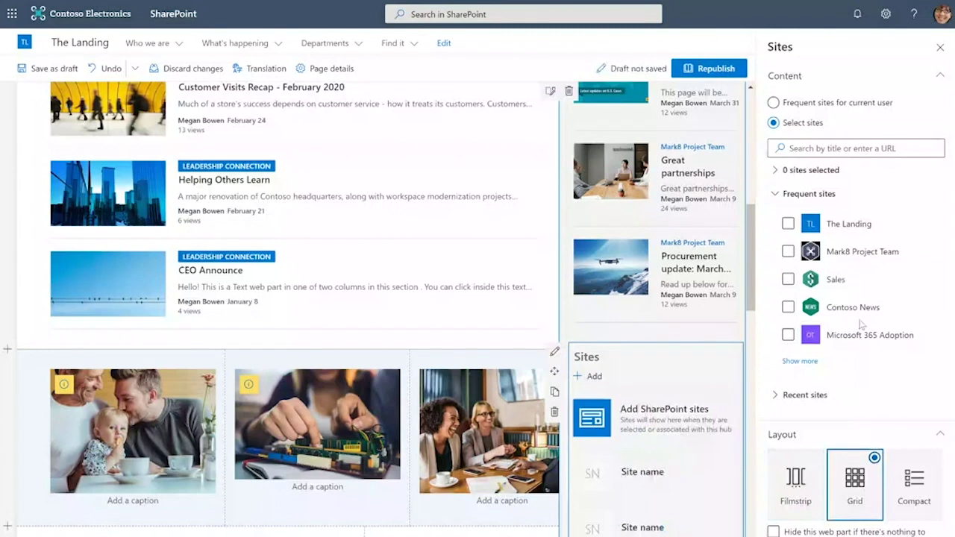
{"action": "left_click", "coordinate": [795, 108]}
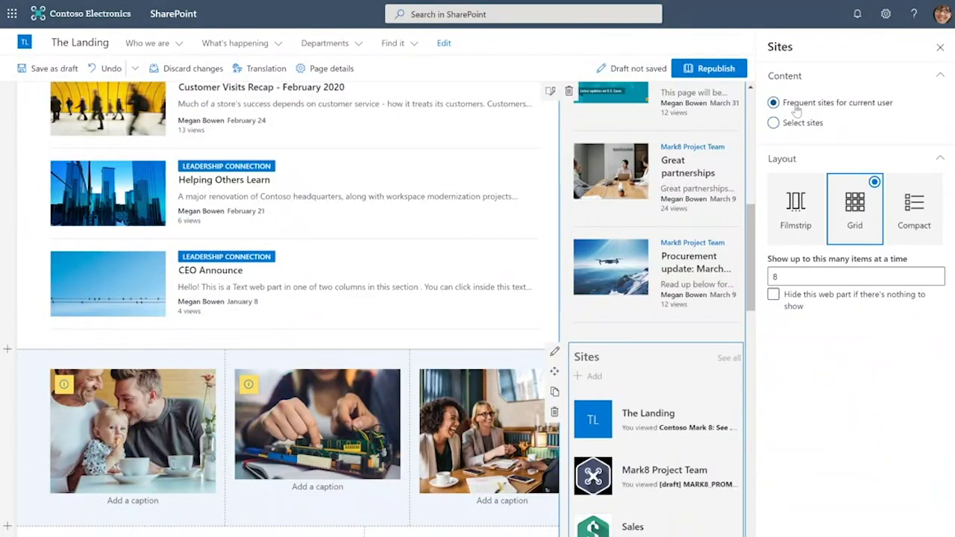
{"action": "left_click", "coordinate": [940, 48]}
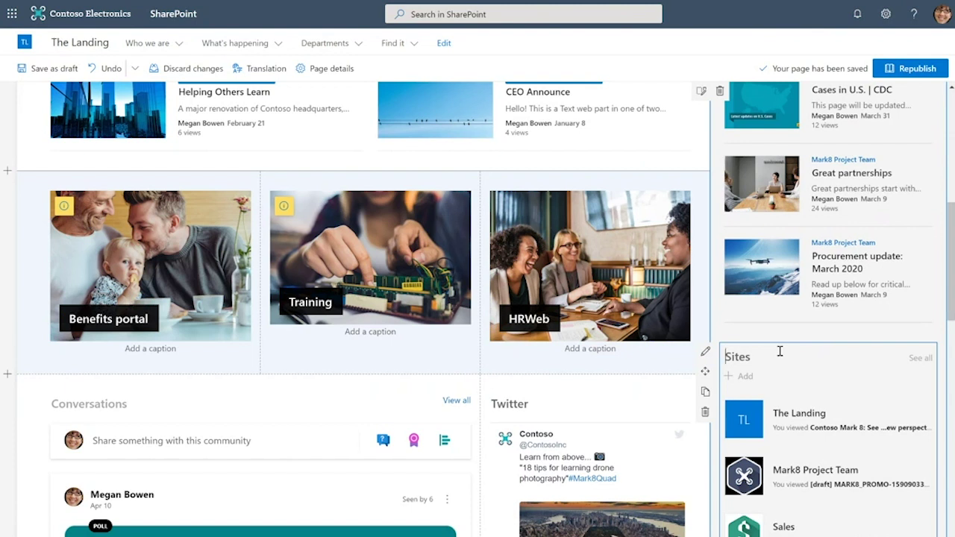
{"action": "type", "text": "My sites"}
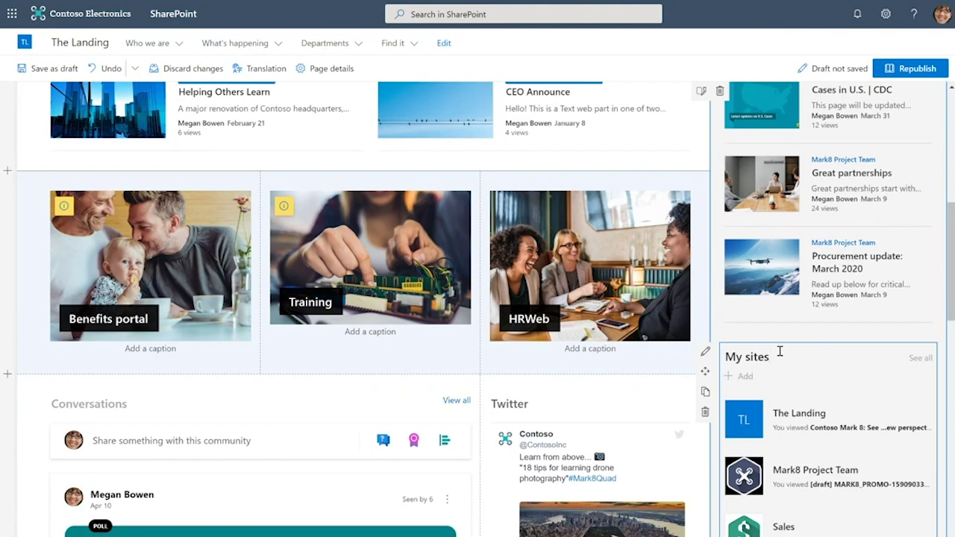
{"action": "scroll", "coordinate": [780, 351], "scroll_direction": "down", "scroll_amount": 3}
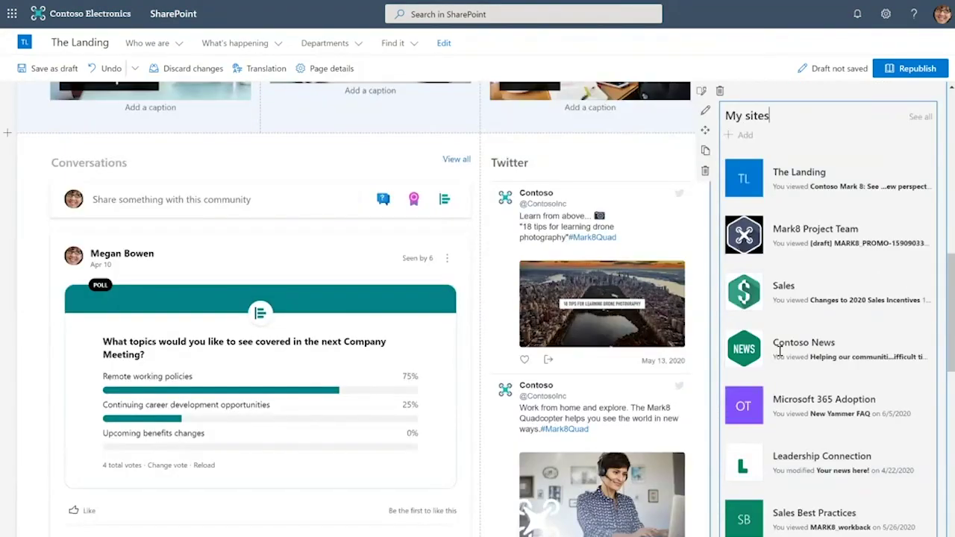
Insert the Saved for later web part under My sites via a 'saved for' search
{"action": "scroll", "coordinate": [779, 351], "scroll_direction": "down", "scroll_amount": 5}
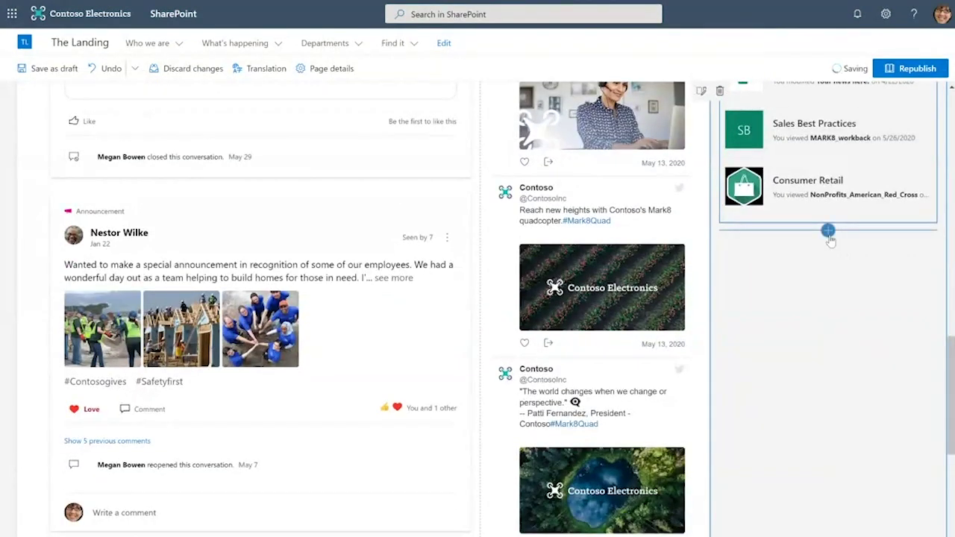
{"action": "left_click", "coordinate": [828, 231]}
{"action": "type", "text": "saved for"}
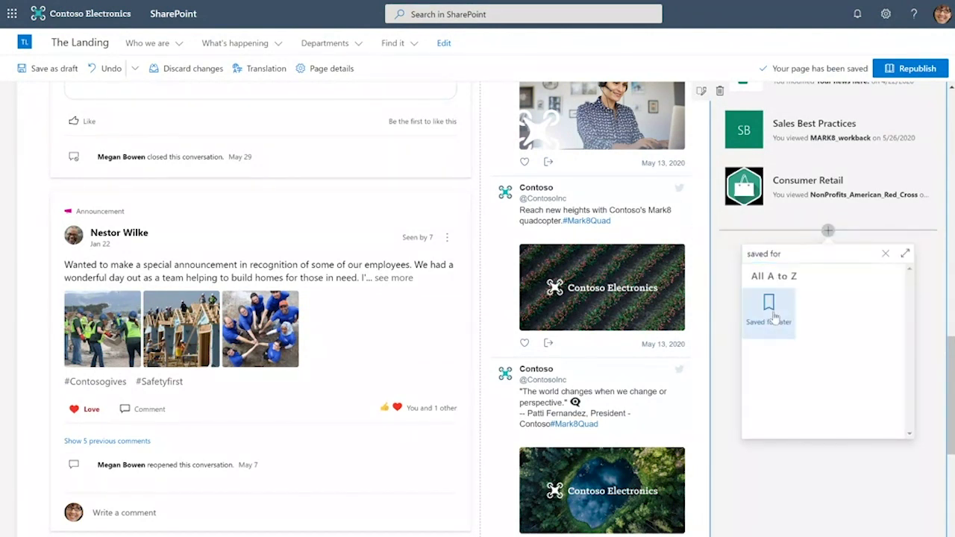
{"action": "left_click", "coordinate": [774, 316]}
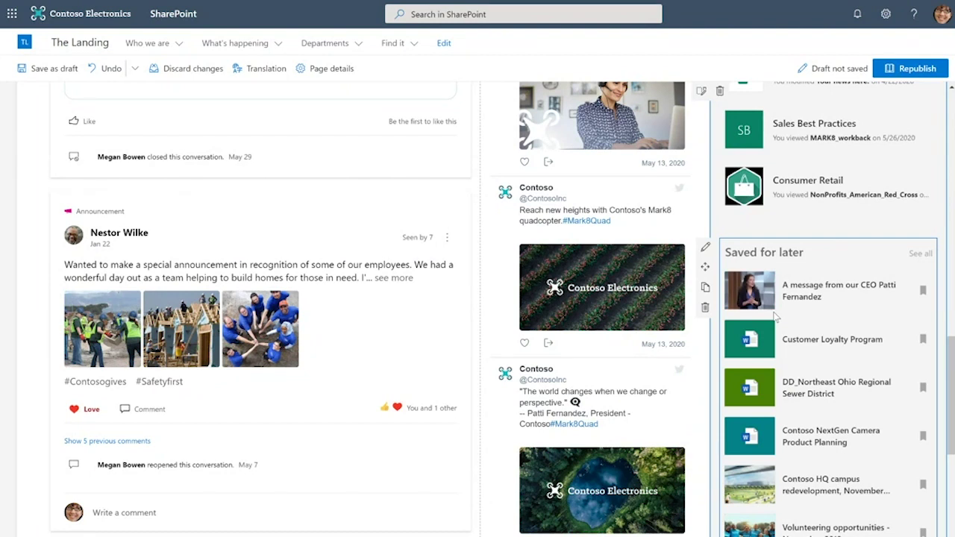
{"action": "scroll", "coordinate": [774, 316], "scroll_direction": "down", "scroll_amount": 6}
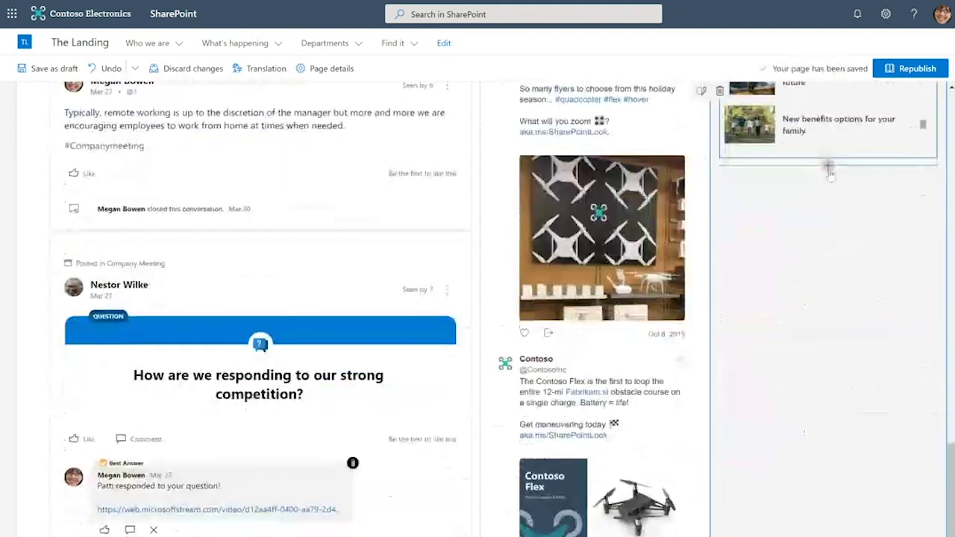
Insert the Recent documents web part below Saved for later, showing up to 8 documents
{"action": "left_click", "coordinate": [830, 168]}
{"action": "type", "text": "recent"}
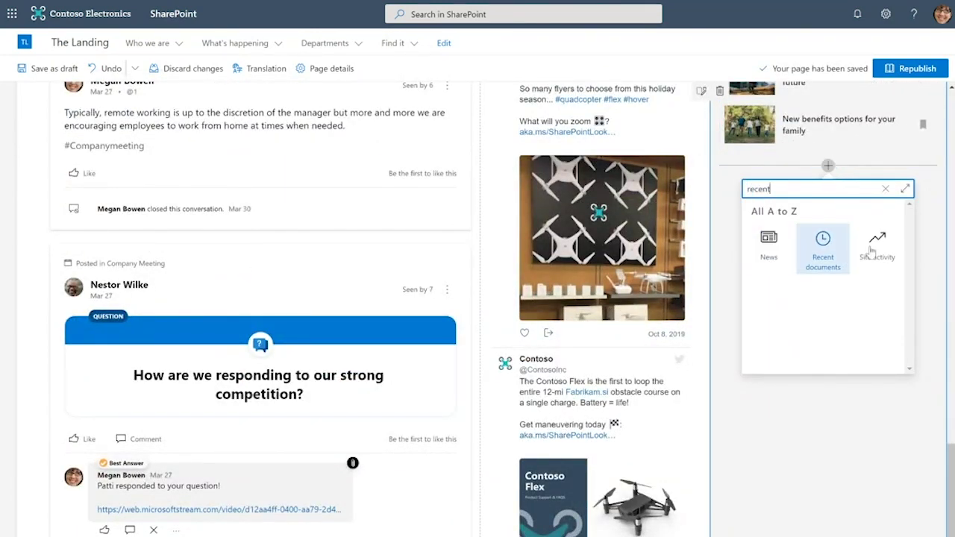
{"action": "left_click", "coordinate": [823, 245]}
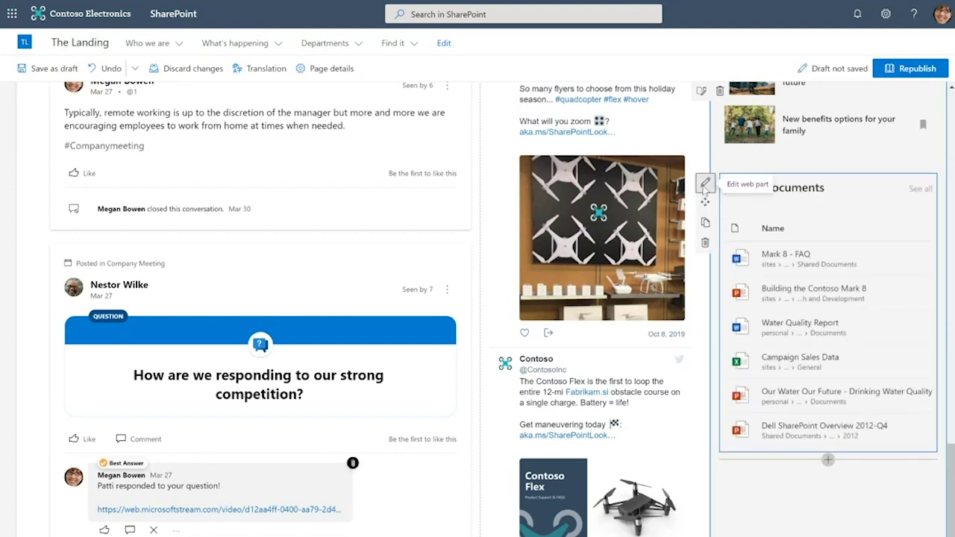
{"action": "left_click", "coordinate": [705, 184]}
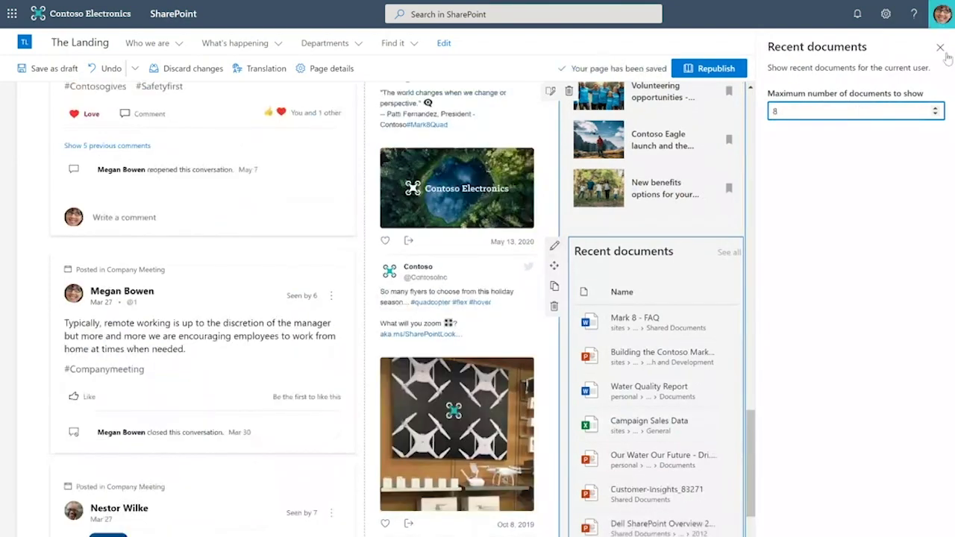
{"action": "left_click", "coordinate": [940, 47]}
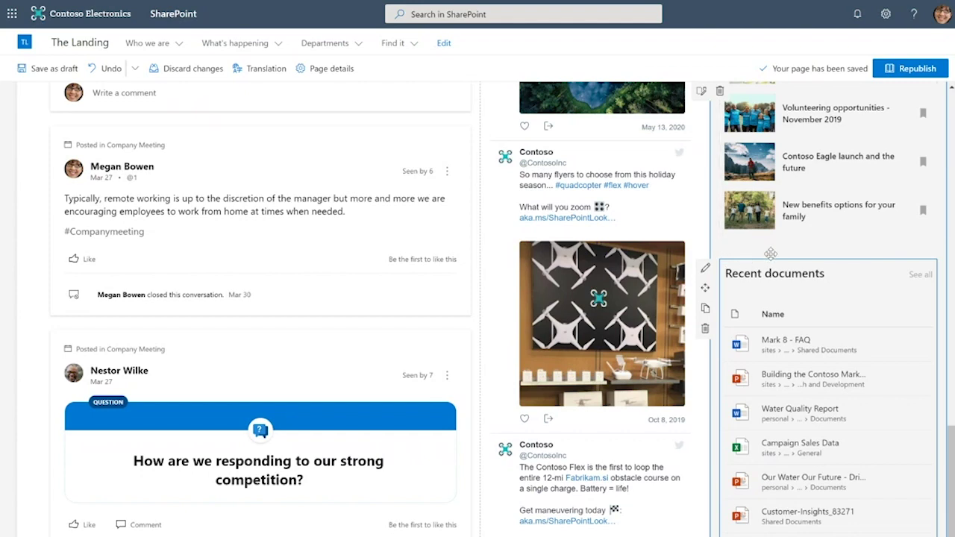
Republish The Landing page so the edited version goes live
{"action": "scroll", "coordinate": [761, 258], "scroll_direction": "up", "scroll_amount": 3}
{"action": "scroll", "coordinate": [770, 255], "scroll_direction": "up", "scroll_amount": 3}
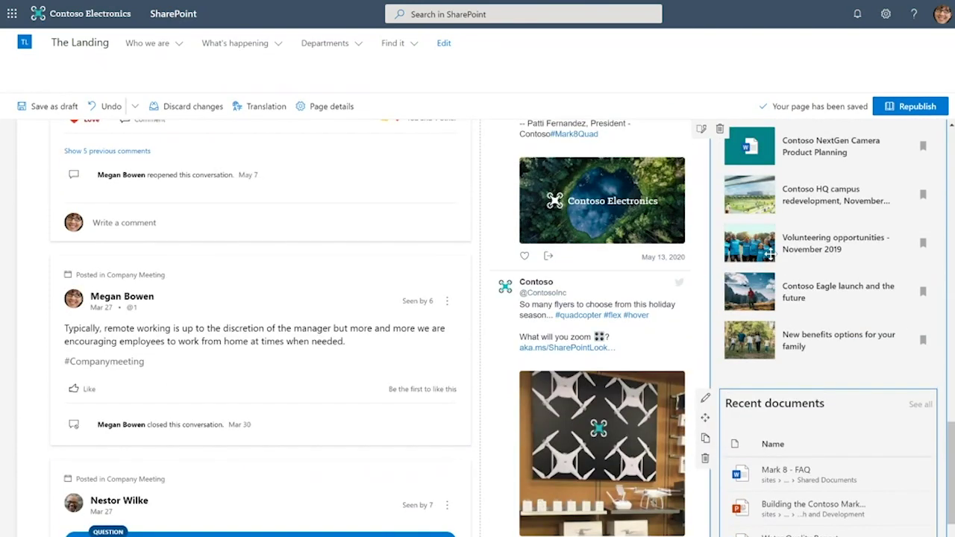
{"action": "scroll", "coordinate": [770, 254], "scroll_direction": "up", "scroll_amount": 2}
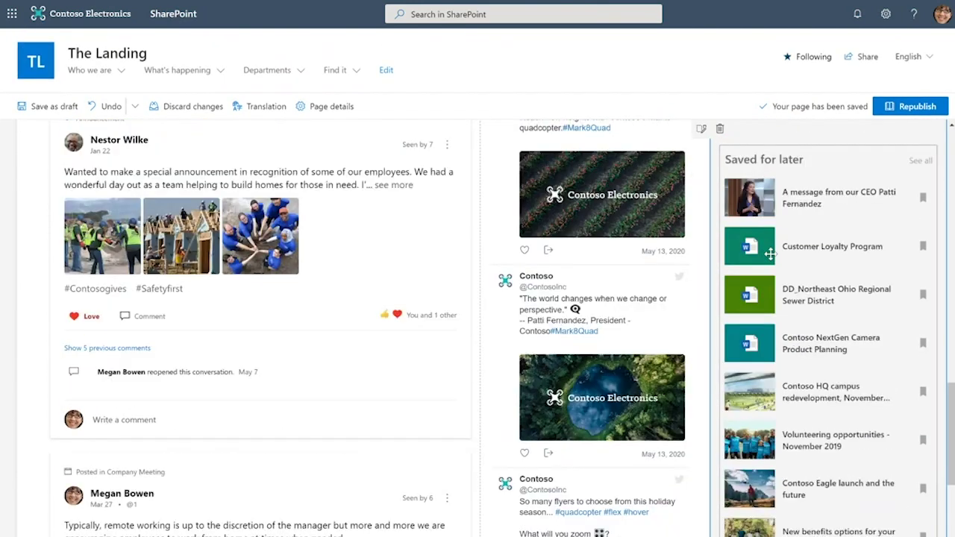
{"action": "scroll", "coordinate": [770, 254], "scroll_direction": "up", "scroll_amount": 12}
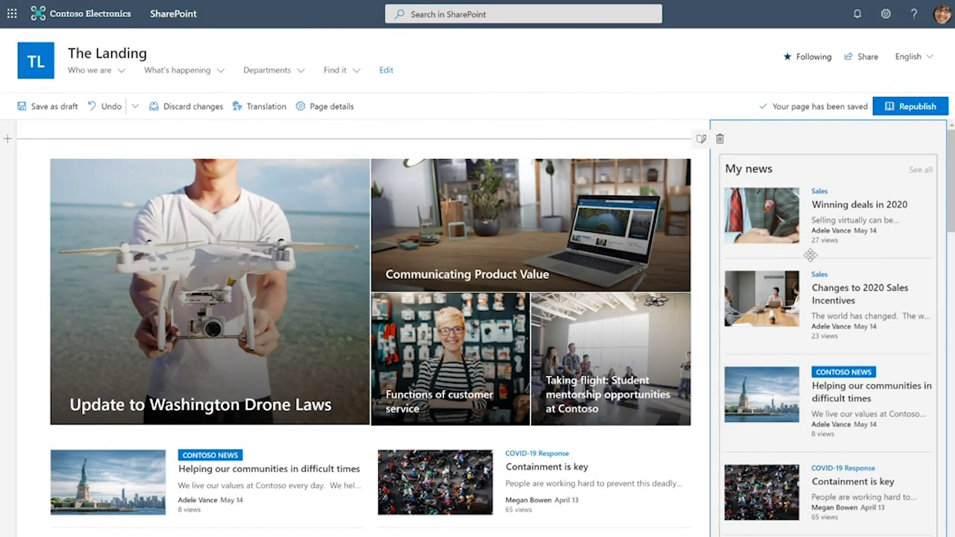
{"action": "left_click", "coordinate": [907, 108]}
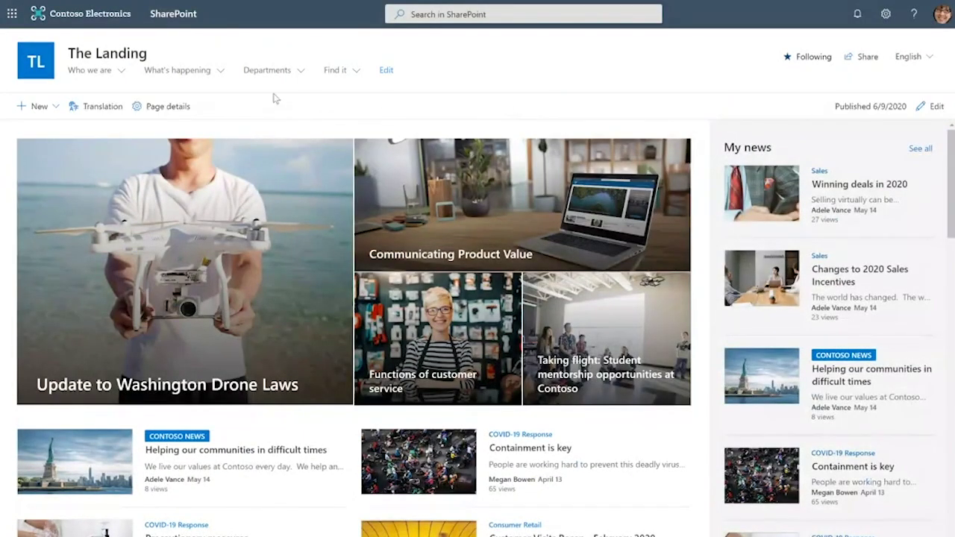
Preview the mega menus and target the Standards of business conduct link to Sales and Marketing
{"action": "left_click", "coordinate": [201, 74]}
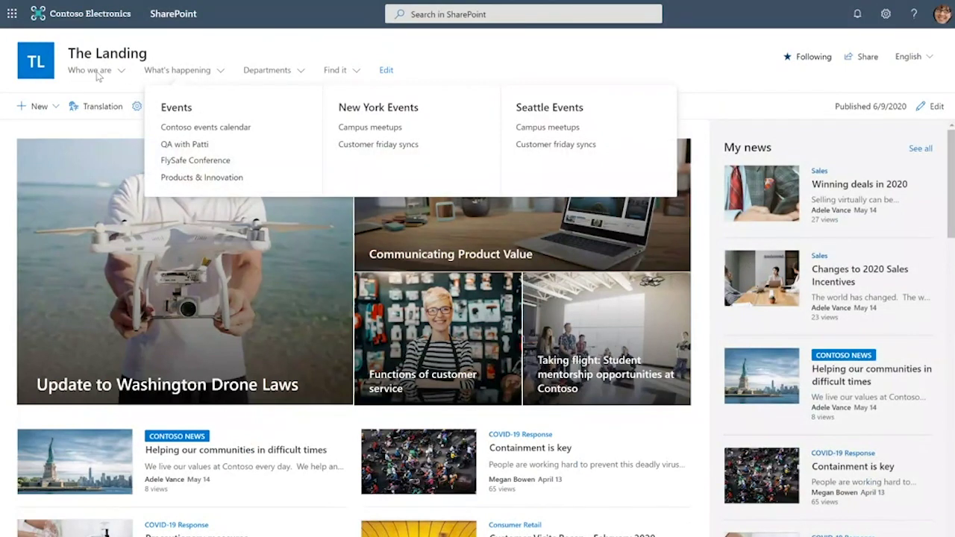
{"action": "left_click", "coordinate": [97, 75]}
{"action": "left_click", "coordinate": [506, 59]}
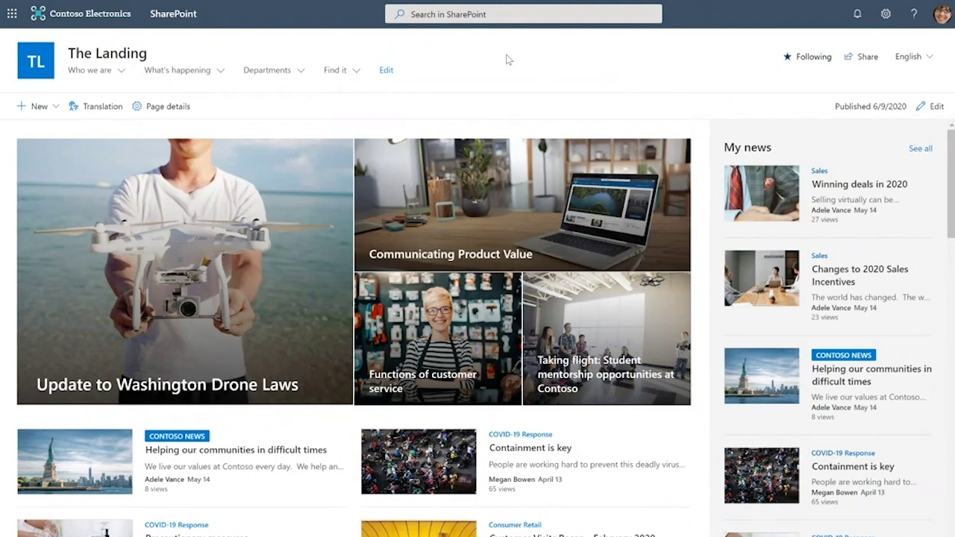
{"action": "left_click", "coordinate": [386, 70]}
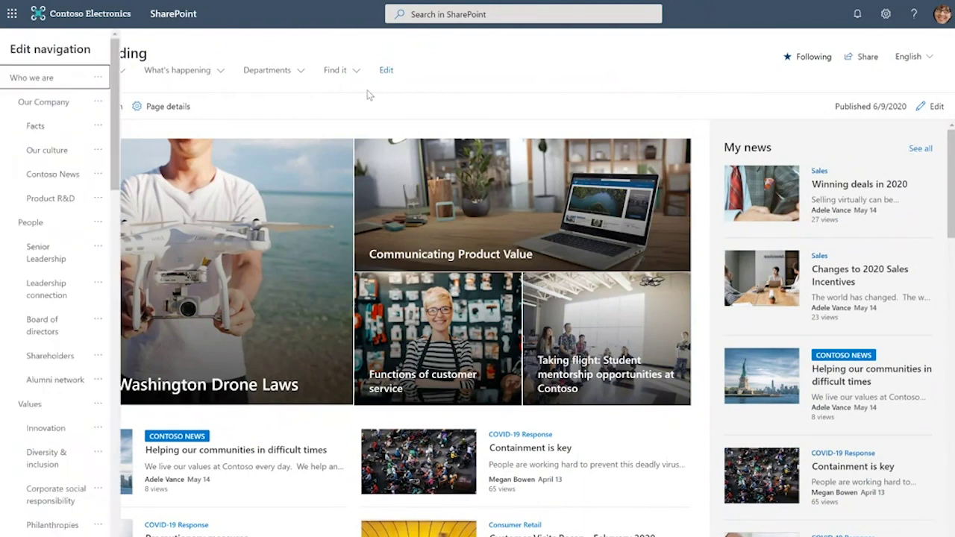
{"action": "scroll", "coordinate": [78, 282], "scroll_direction": "down", "scroll_amount": 20}
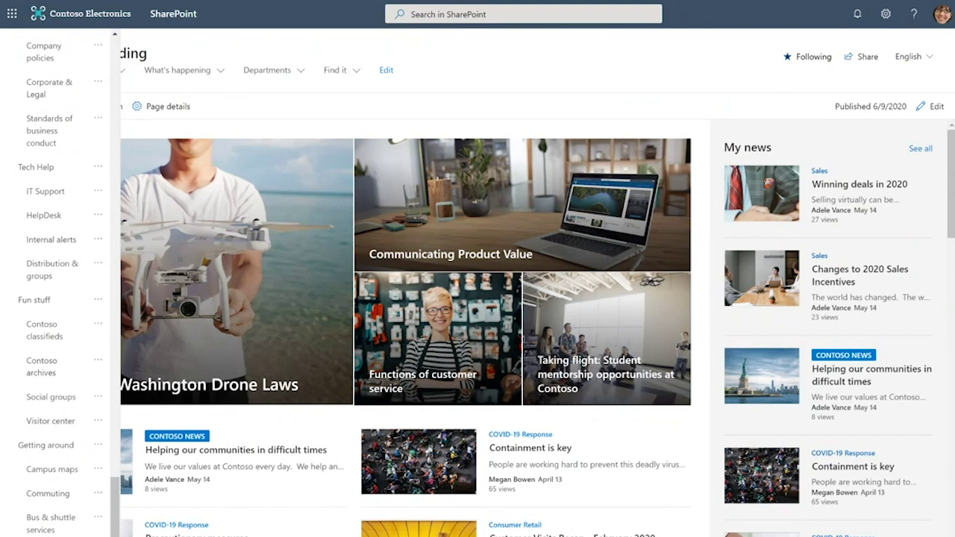
{"action": "left_click", "coordinate": [54, 130]}
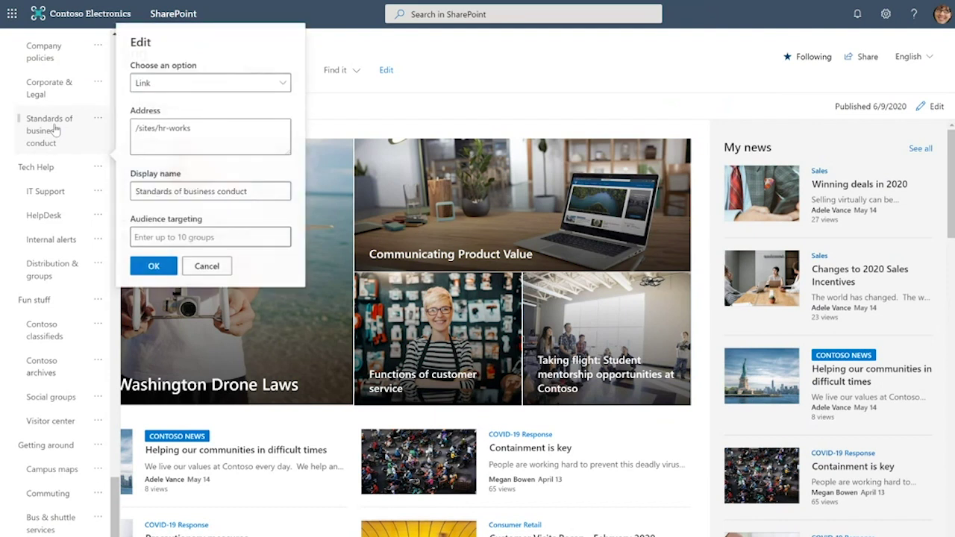
{"action": "left_click", "coordinate": [247, 237]}
{"action": "type", "text": "Sales"}
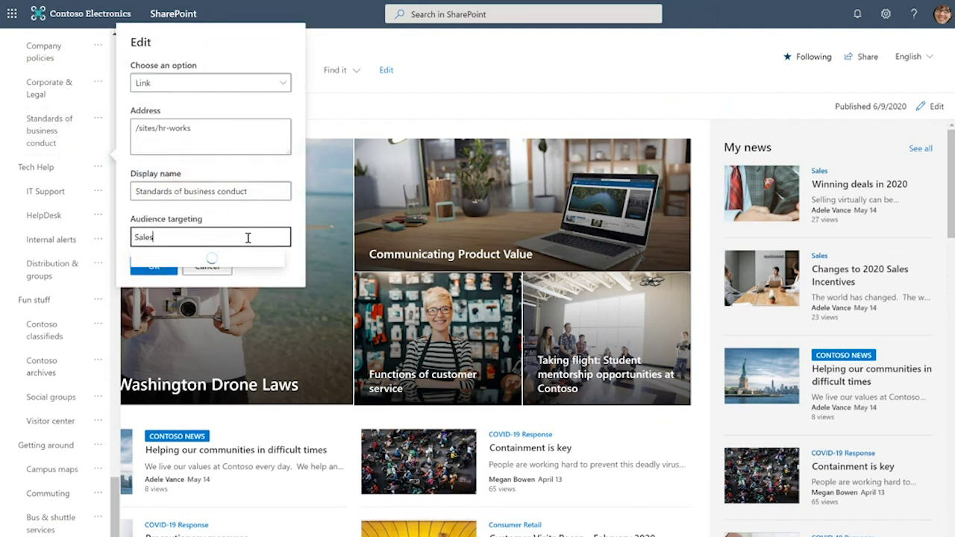
{"action": "left_click", "coordinate": [244, 261]}
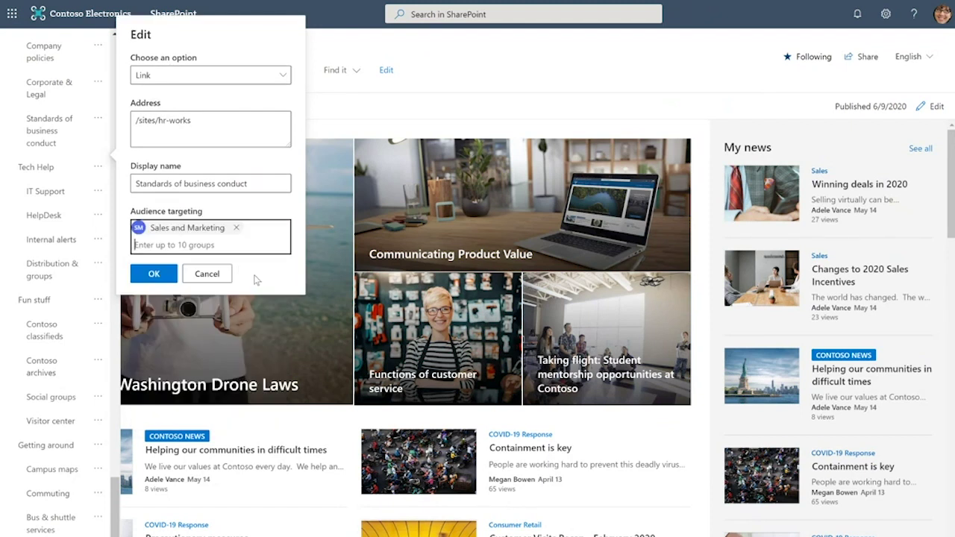
Discard the navigation edits and open the site's Change the look settings
{"action": "left_click", "coordinate": [212, 275]}
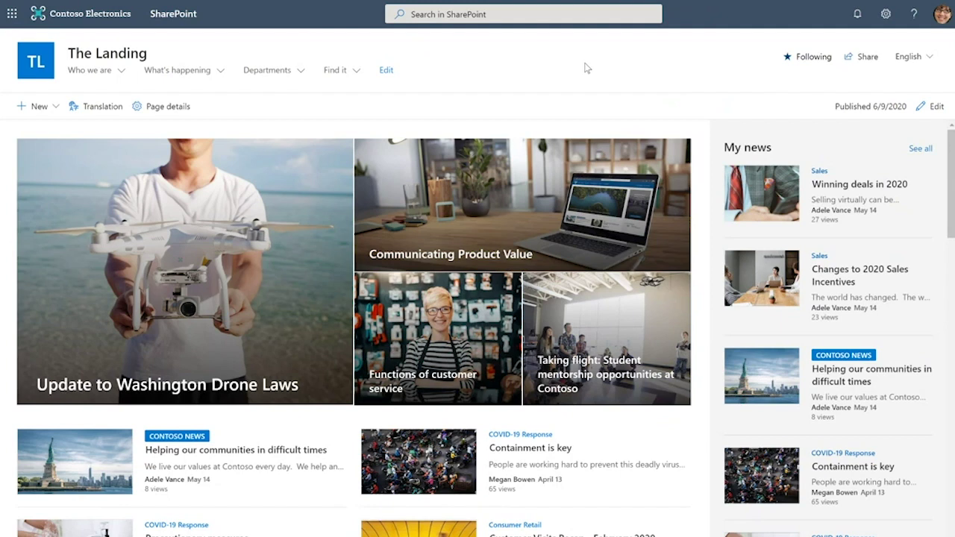
{"action": "left_click", "coordinate": [886, 21]}
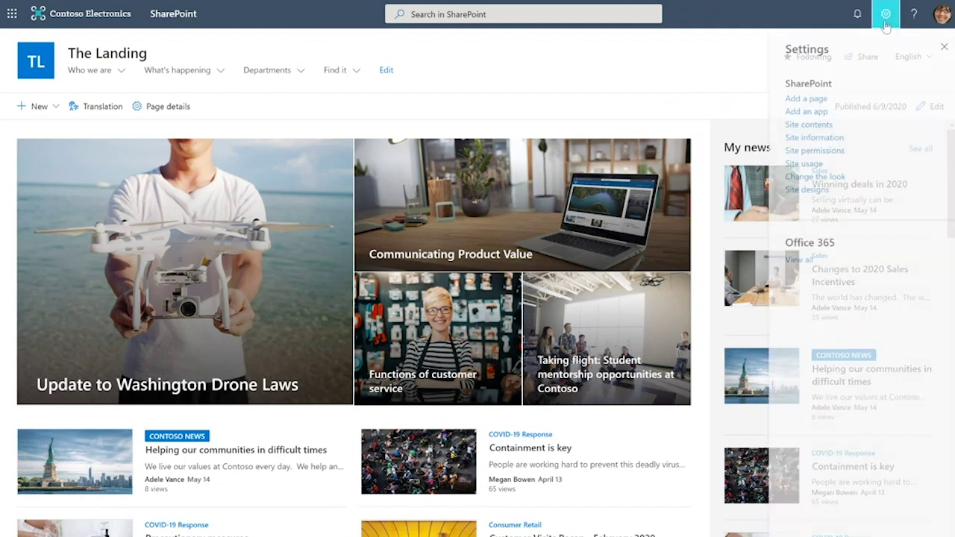
{"action": "left_click", "coordinate": [832, 179]}
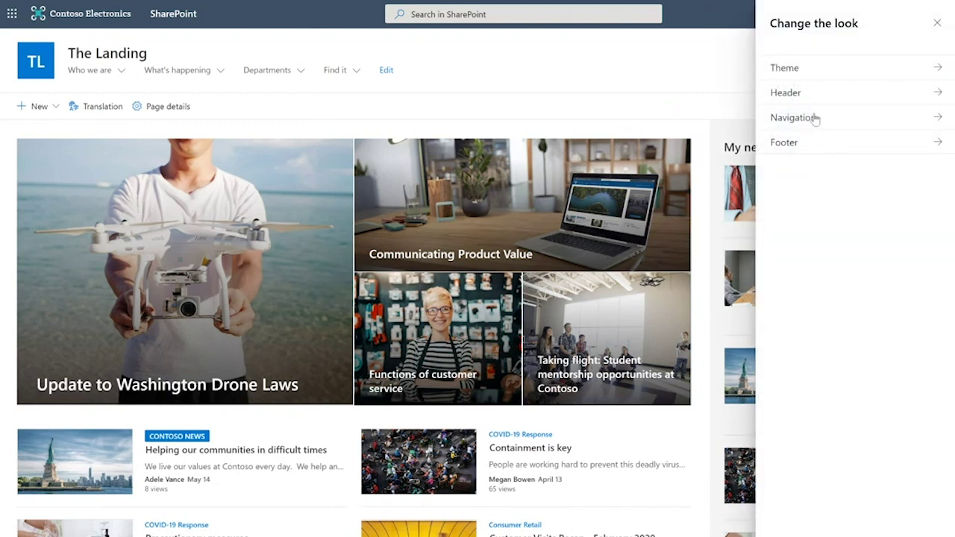
Apply the standard Blue theme from the SharePoint themes list
{"action": "left_click", "coordinate": [799, 71]}
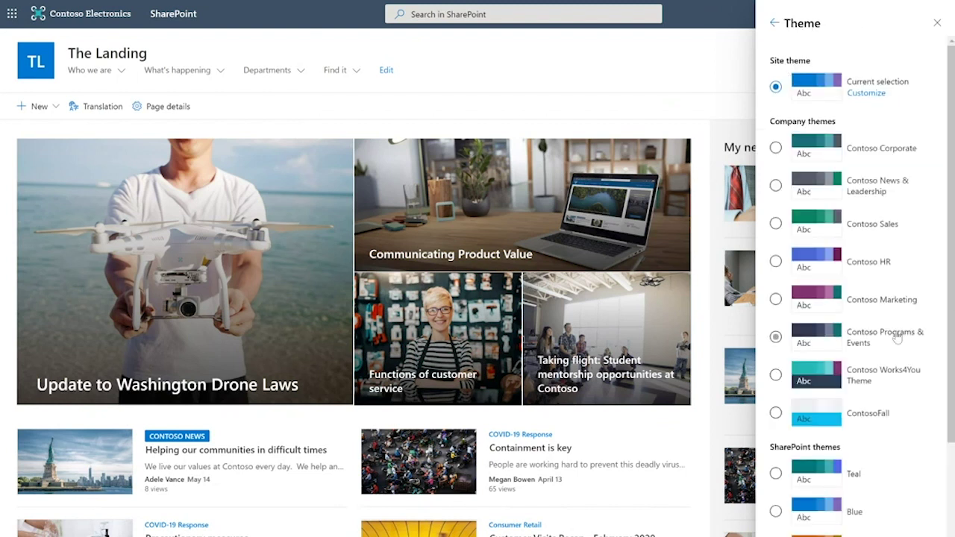
{"action": "scroll", "coordinate": [894, 336], "scroll_direction": "down", "scroll_amount": 3}
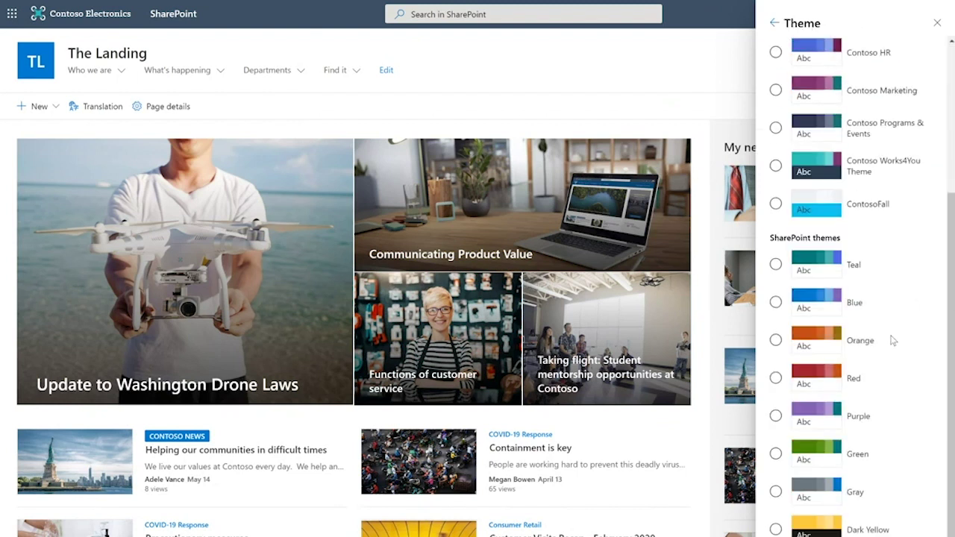
{"action": "left_click", "coordinate": [866, 298]}
{"action": "scroll", "coordinate": [886, 298], "scroll_direction": "up", "scroll_amount": 5}
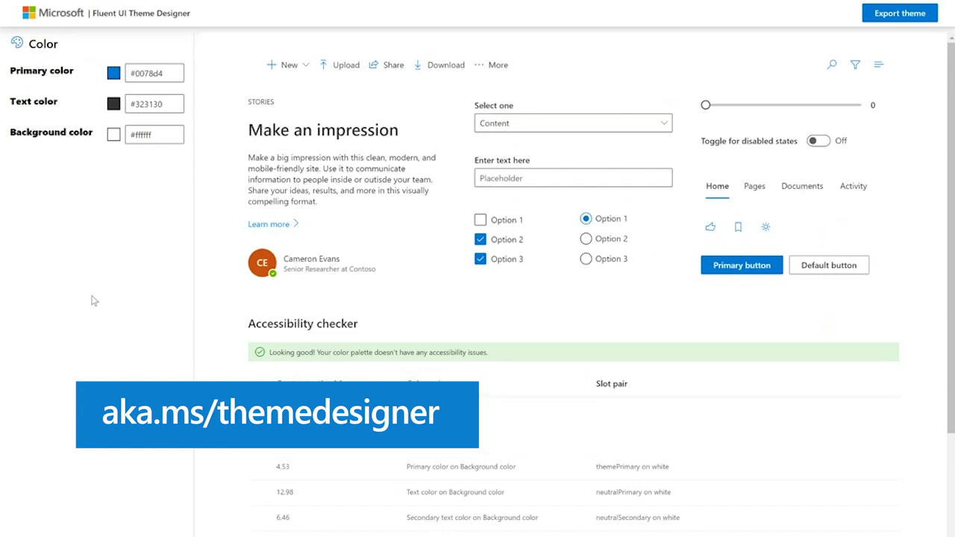
Set the theme's primary colour to dark grey #33393d
{"action": "left_click", "coordinate": [114, 73]}
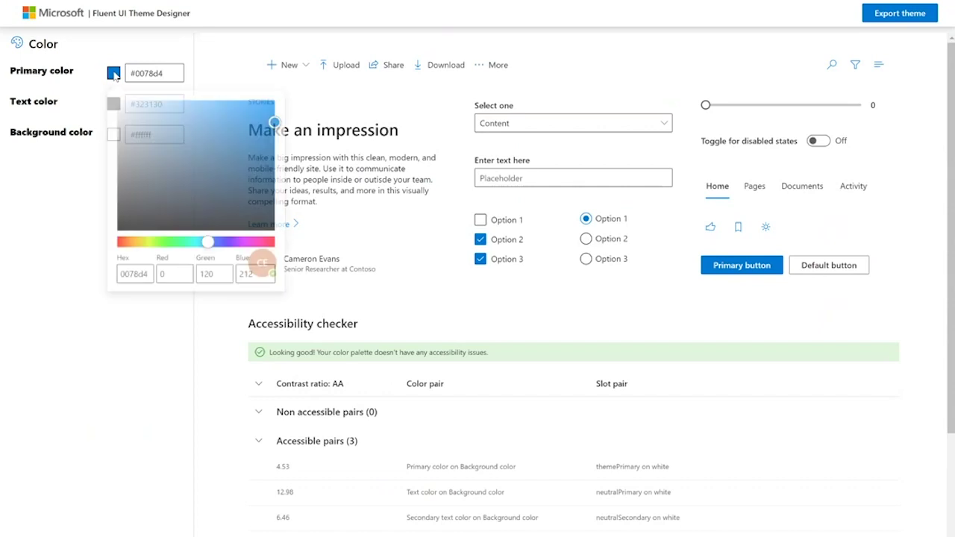
{"action": "left_click", "coordinate": [143, 201]}
{"action": "left_click", "coordinate": [14, 235]}
Change the themeDark slot colour to blue #1383f2
{"action": "scroll", "coordinate": [548, 315], "scroll_direction": "down", "scroll_amount": 4}
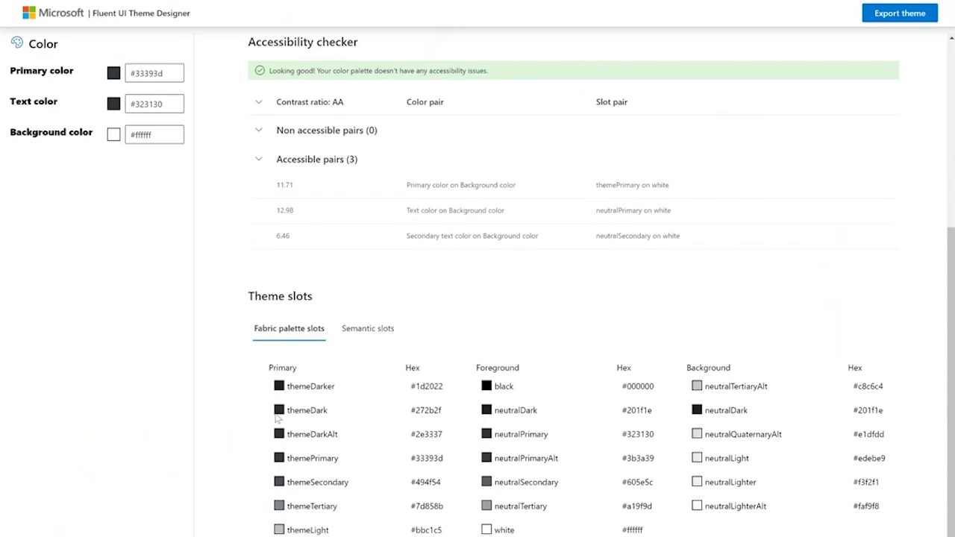
{"action": "left_click", "coordinate": [278, 412]}
{"action": "left_click_drag", "start_coordinate": [119, 427], "coordinate": [240, 326]}
{"action": "left_click", "coordinate": [62, 254]}
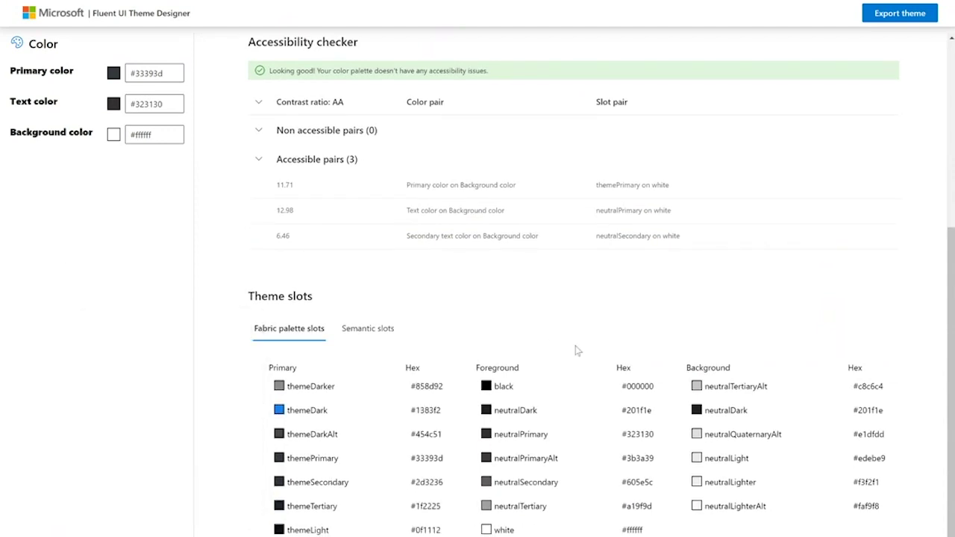
{"action": "scroll", "coordinate": [623, 393], "scroll_direction": "up", "scroll_amount": 4}
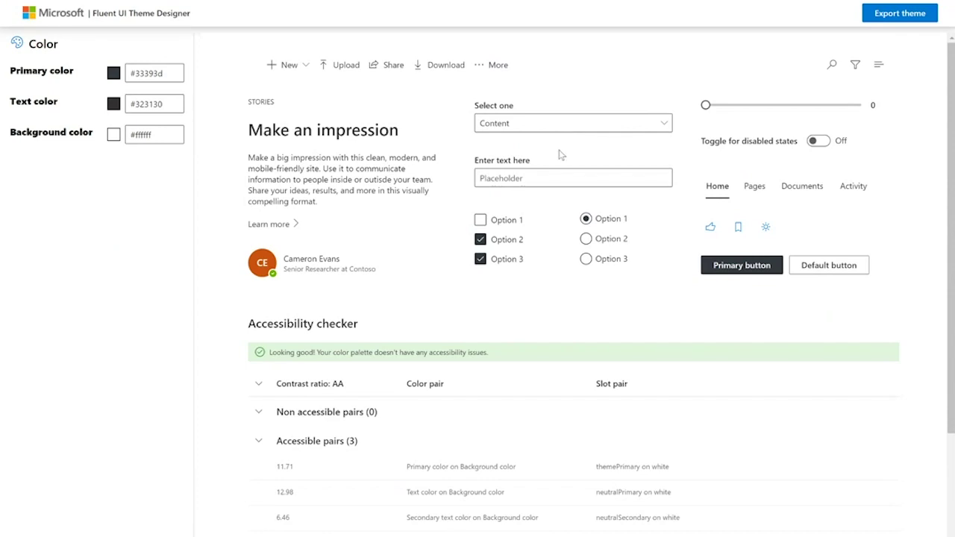
Export the finished theme's code
{"action": "scroll", "coordinate": [560, 152], "scroll_direction": "down", "scroll_amount": 1}
{"action": "scroll", "coordinate": [560, 151], "scroll_direction": "down", "scroll_amount": 3}
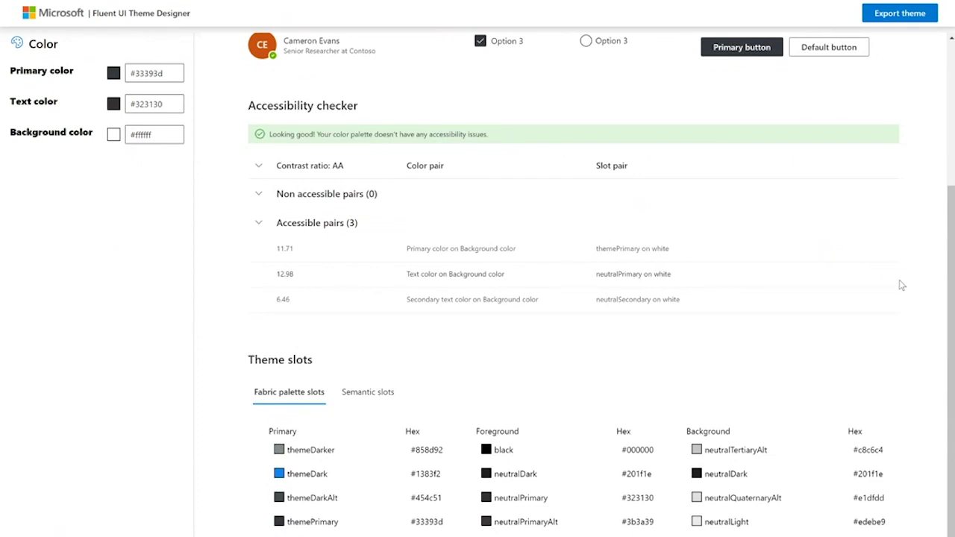
{"action": "left_click", "coordinate": [881, 18]}
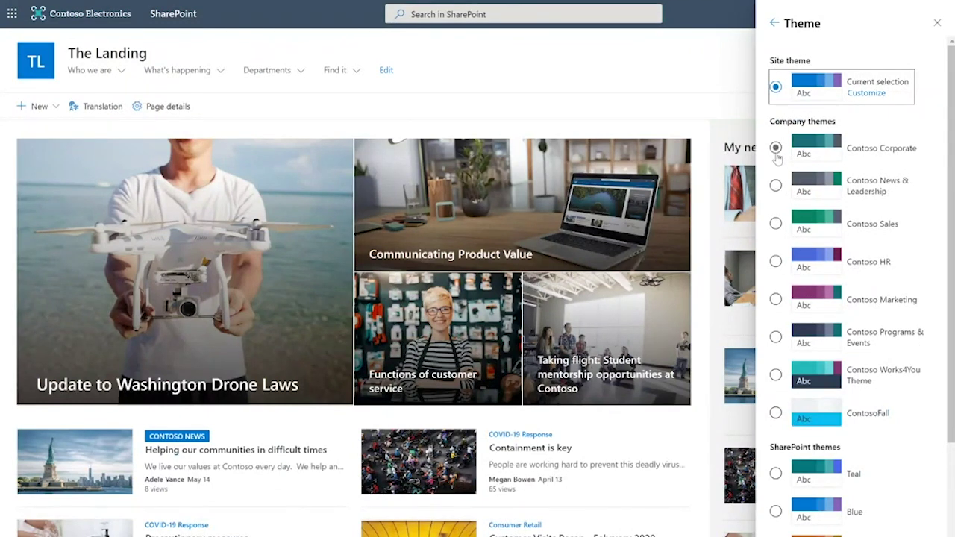
Select the Contoso Corporate company theme and return to the Change the look options
{"action": "left_click", "coordinate": [776, 149]}
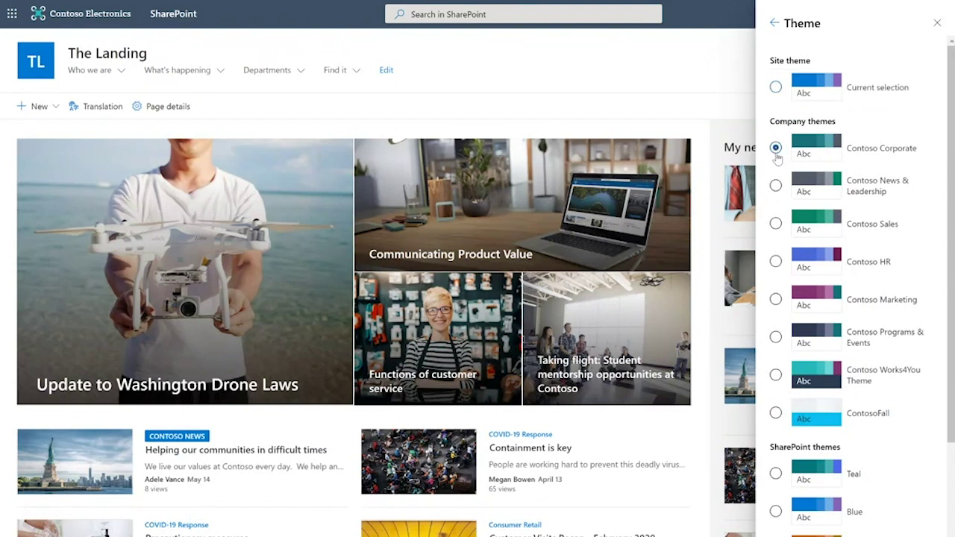
{"action": "left_click", "coordinate": [776, 25]}
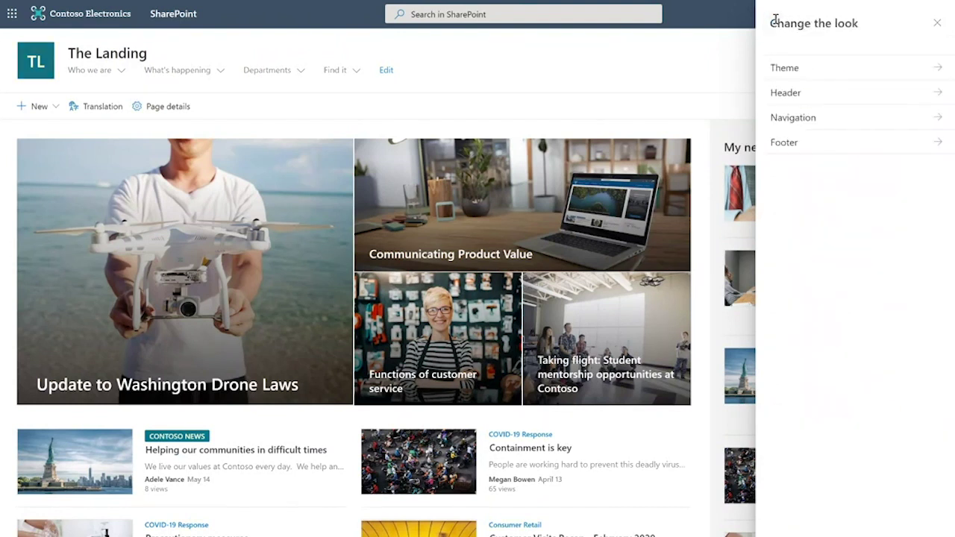
Try the compact site header layout, then switch back to the standard layout
{"action": "left_click", "coordinate": [826, 100]}
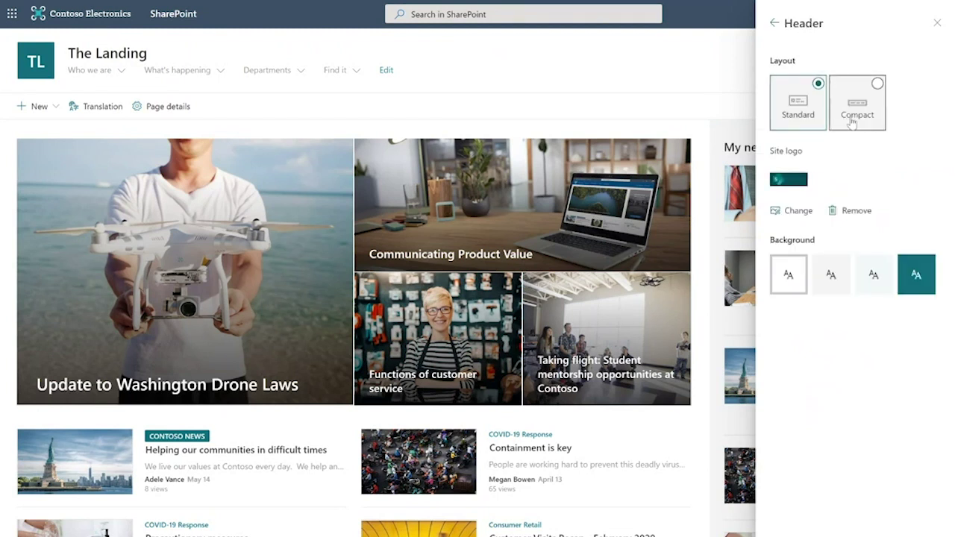
{"action": "left_click", "coordinate": [851, 124]}
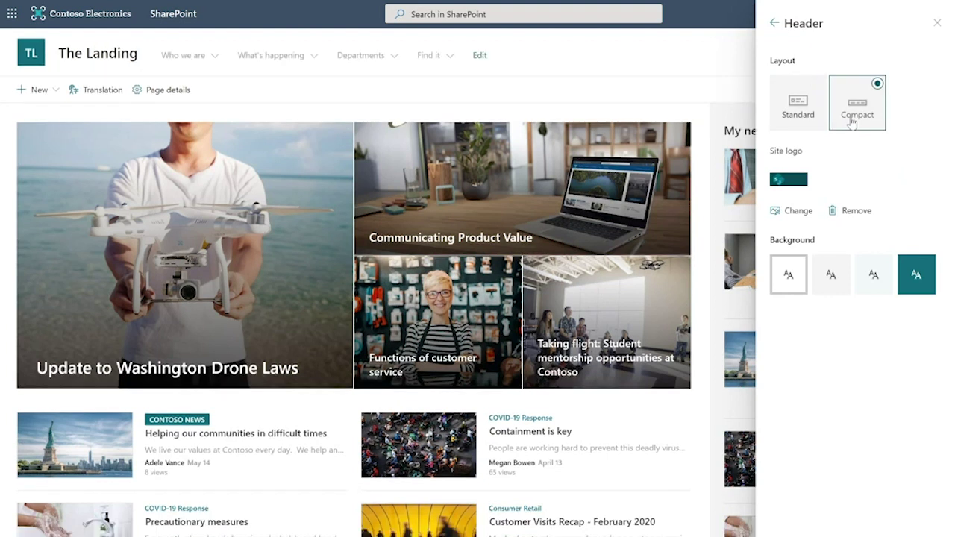
{"action": "left_click", "coordinate": [808, 120]}
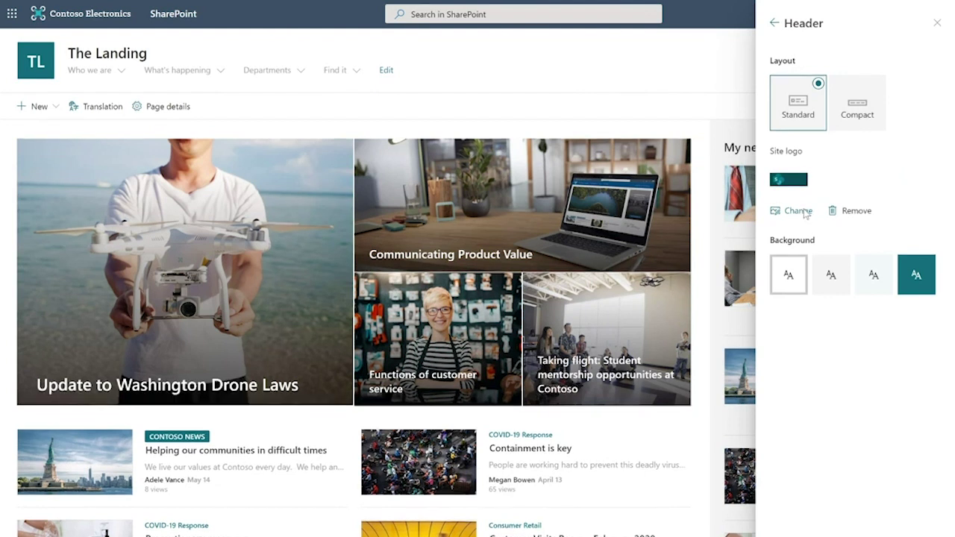
Set the site logo to logo_contoso_landings and give the header a dark teal background
{"action": "left_click", "coordinate": [799, 211]}
{"action": "left_click", "coordinate": [447, 100]}
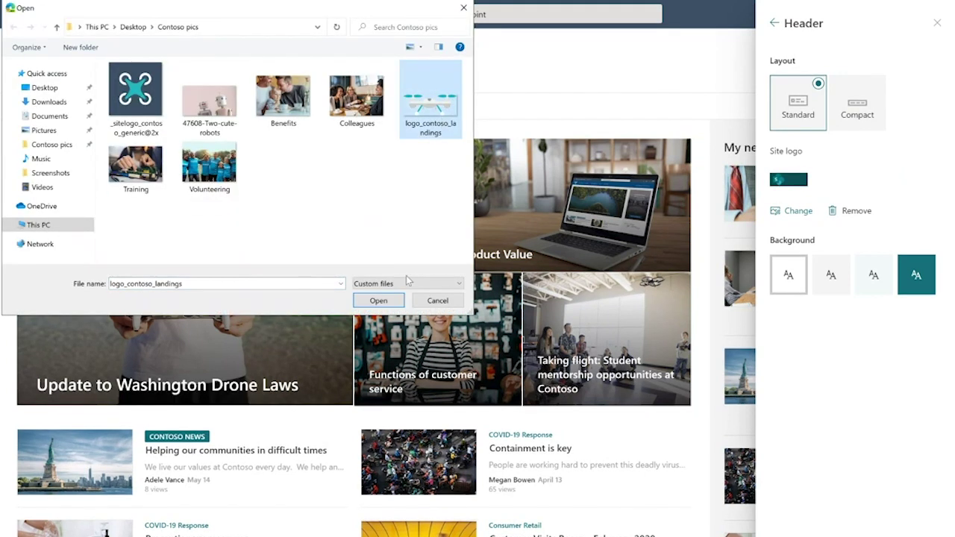
{"action": "left_click", "coordinate": [377, 301]}
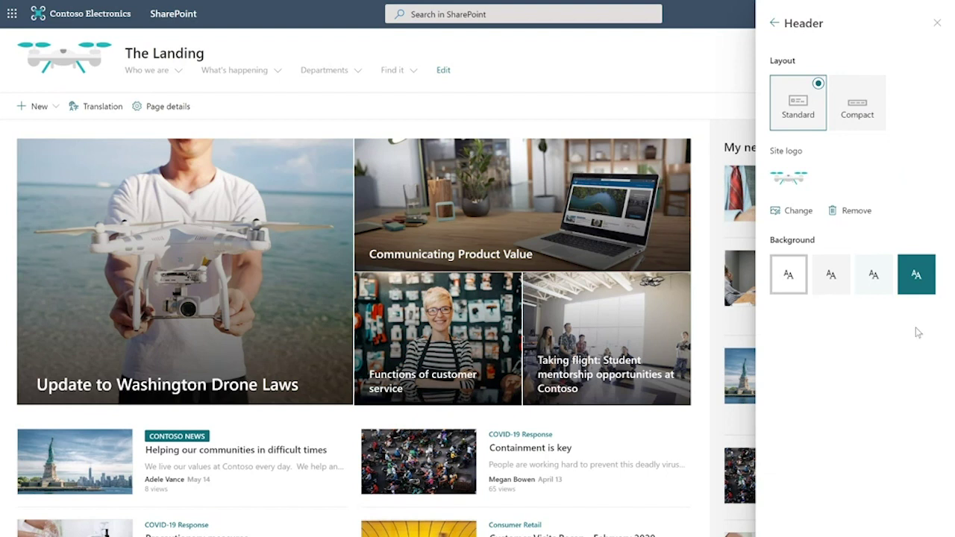
{"action": "left_click", "coordinate": [918, 276]}
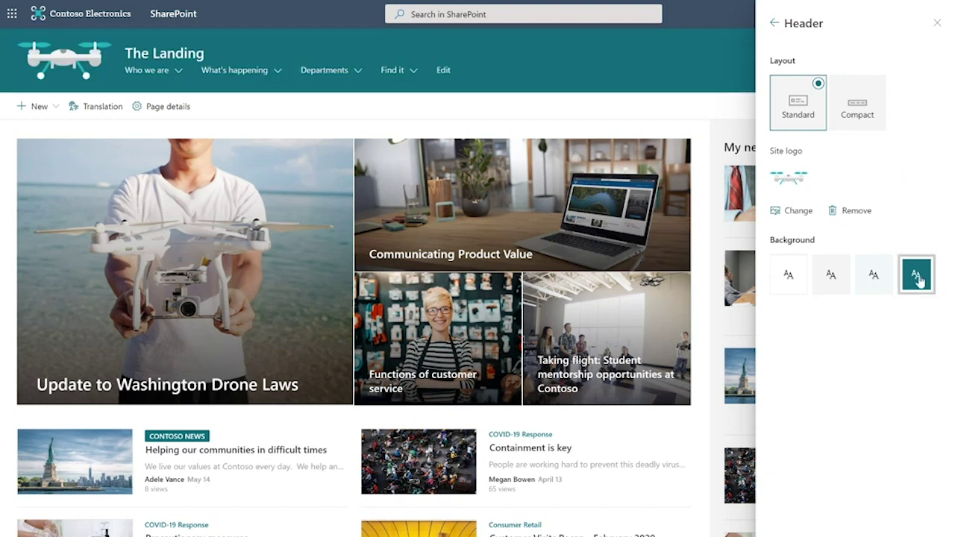
{"action": "left_click", "coordinate": [775, 23]}
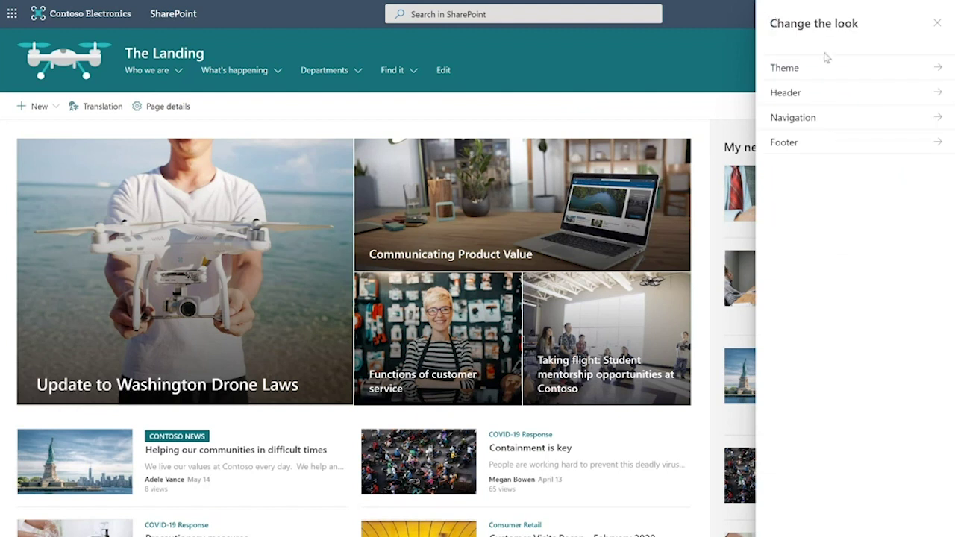
{"action": "left_click", "coordinate": [880, 122]}
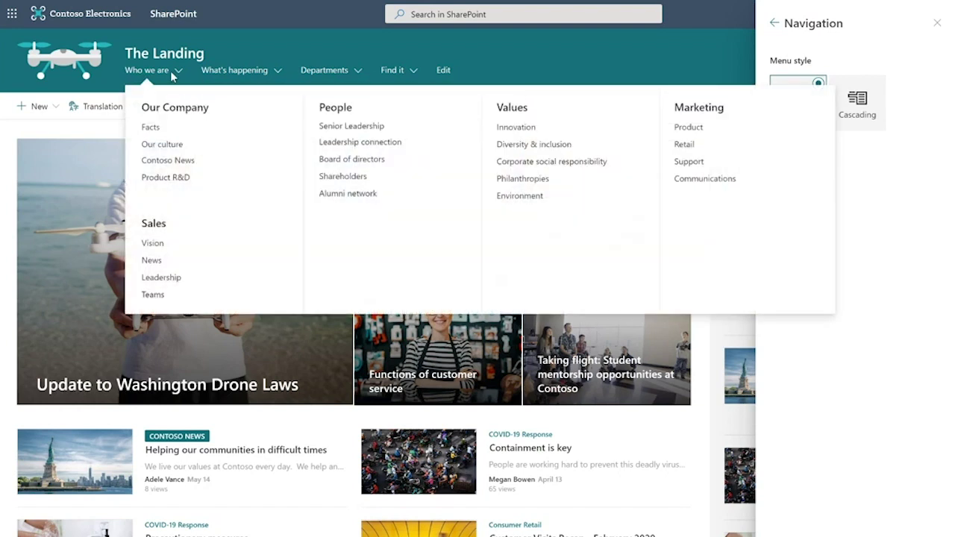
{"action": "mouse_move", "coordinate": [265, 73]}
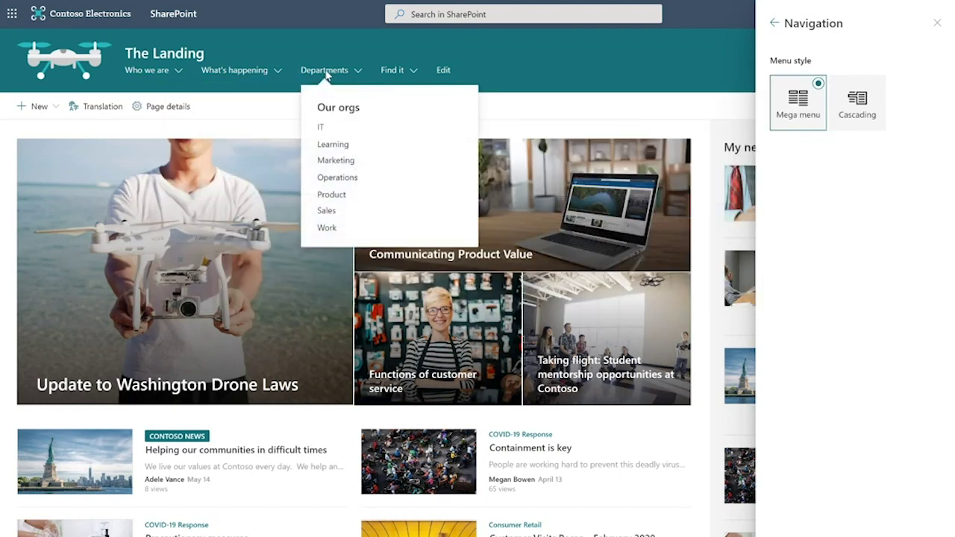
{"action": "left_click", "coordinate": [879, 90]}
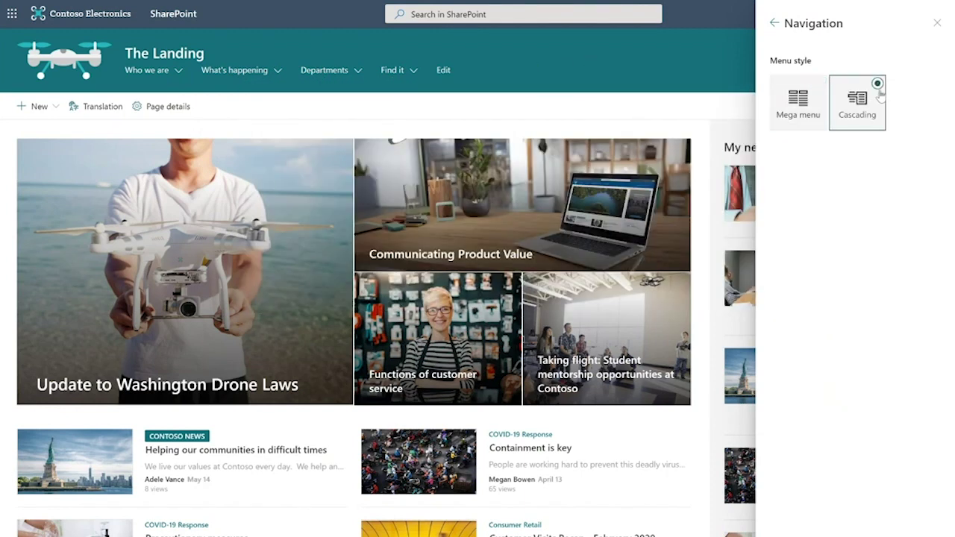
{"action": "left_click", "coordinate": [178, 71]}
{"action": "left_click", "coordinate": [183, 72]}
{"action": "left_click", "coordinate": [180, 71]}
{"action": "left_click", "coordinate": [180, 71]}
{"action": "mouse_move", "coordinate": [221, 98]}
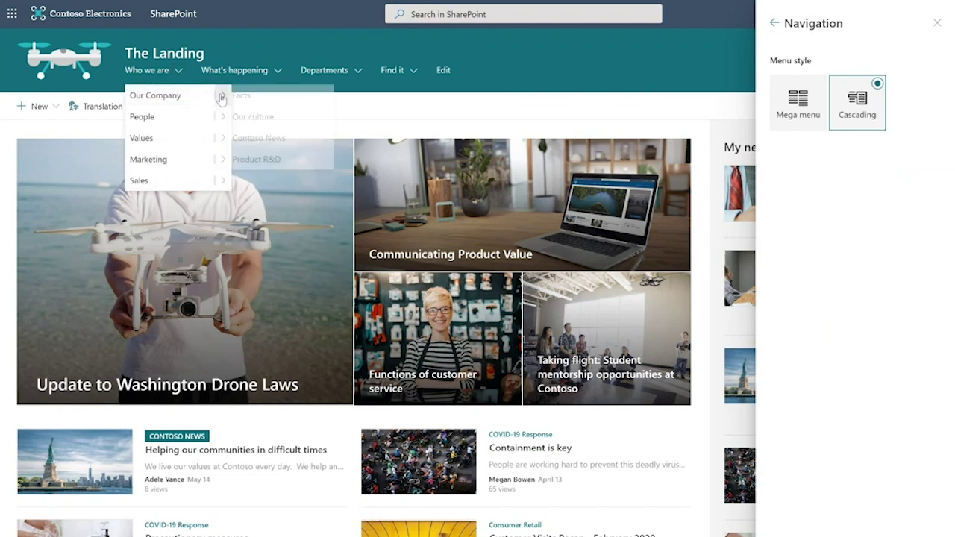
{"action": "left_click", "coordinate": [798, 101]}
Review the extended teal footer settings and toggle the footer off and back on
{"action": "left_click", "coordinate": [775, 24]}
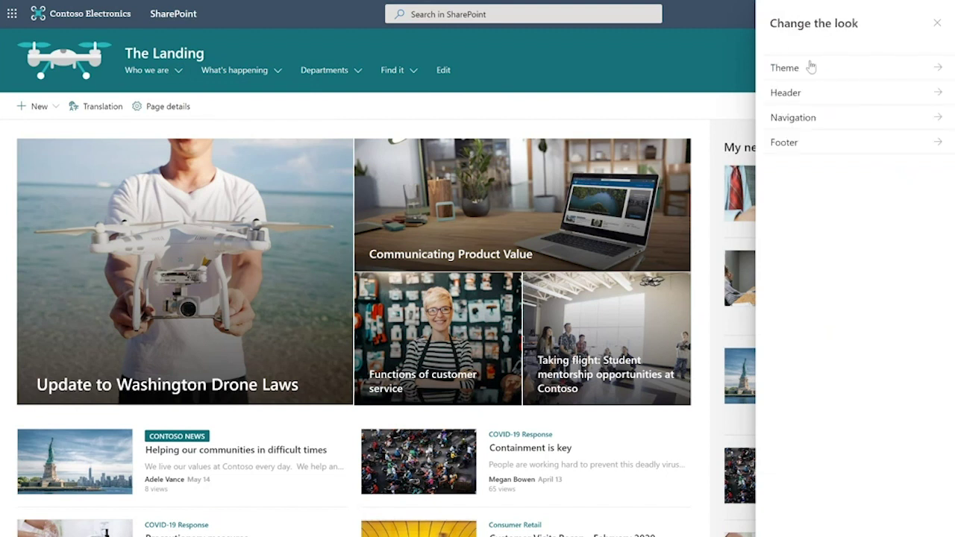
{"action": "left_click", "coordinate": [812, 149]}
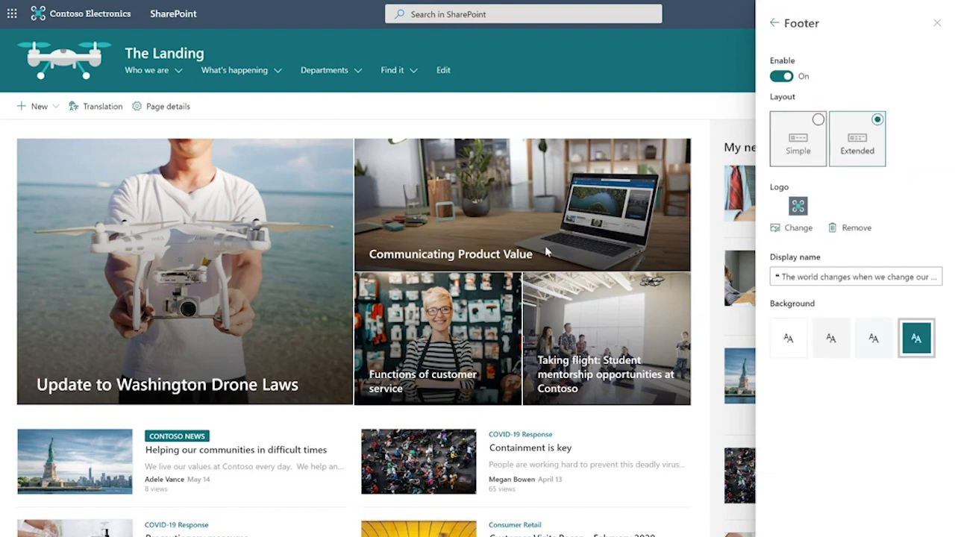
{"action": "scroll", "coordinate": [539, 217], "scroll_direction": "down", "scroll_amount": 1}
{"action": "scroll", "coordinate": [540, 215], "scroll_direction": "down", "scroll_amount": 1}
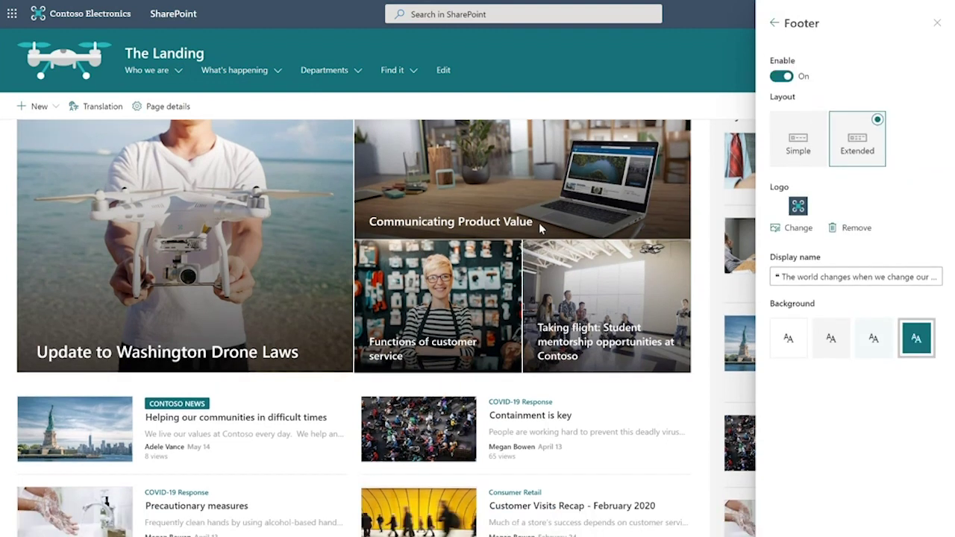
{"action": "scroll", "coordinate": [538, 222], "scroll_direction": "down", "scroll_amount": 4}
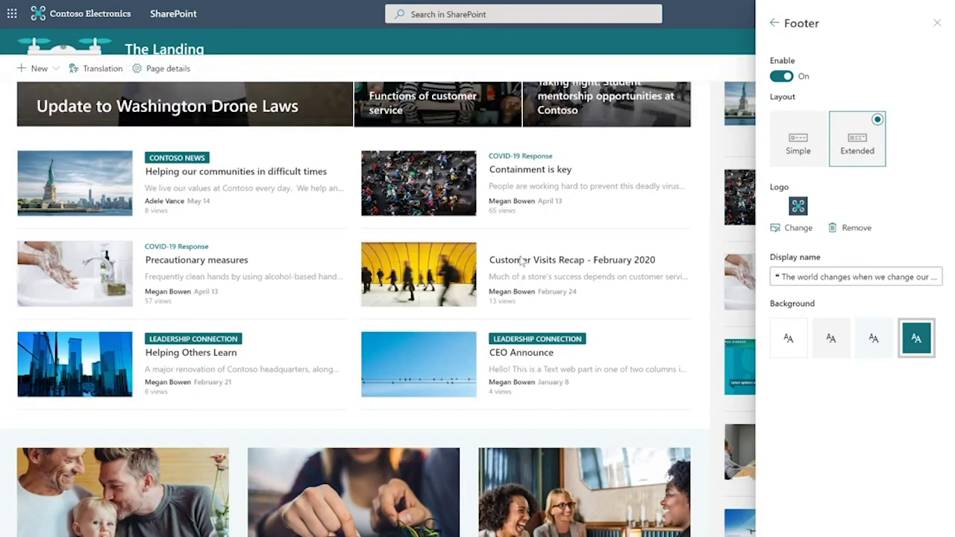
{"action": "scroll", "coordinate": [538, 257], "scroll_direction": "down", "scroll_amount": 10}
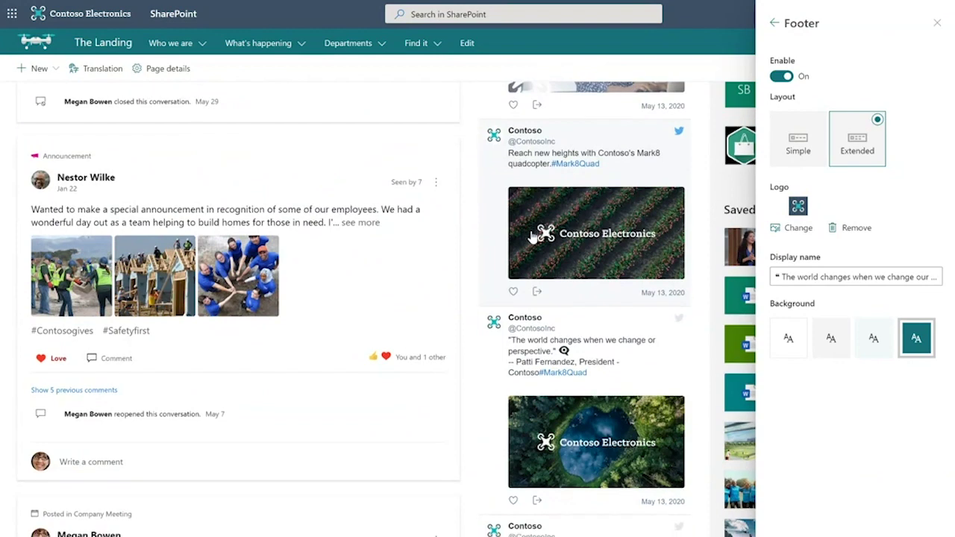
{"action": "scroll", "coordinate": [532, 236], "scroll_direction": "down", "scroll_amount": 5}
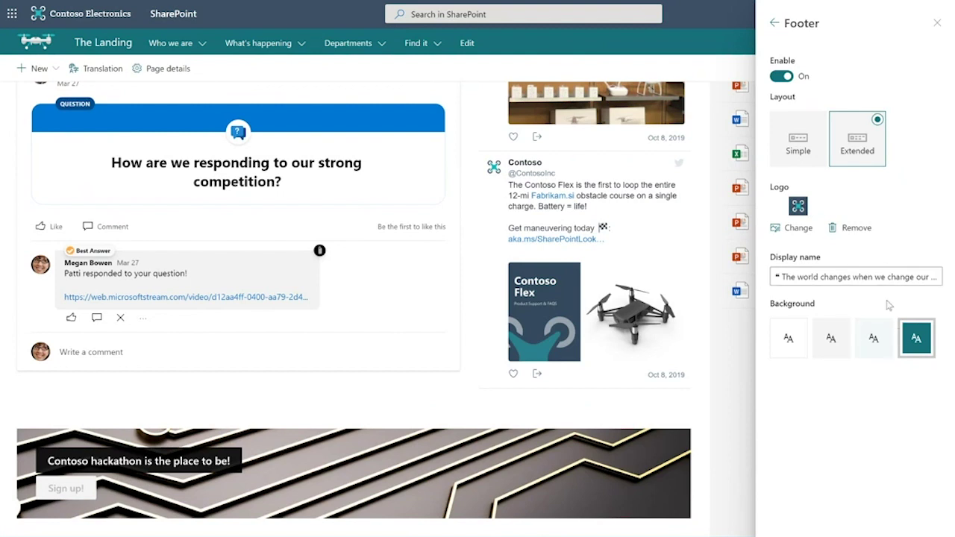
{"action": "left_click", "coordinate": [781, 78]}
{"action": "left_click", "coordinate": [781, 78]}
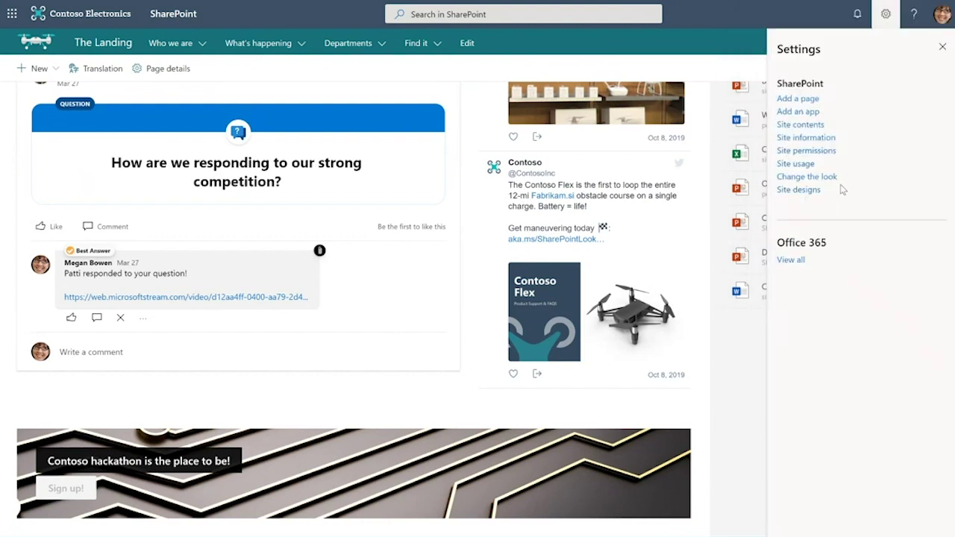
Close the Settings panel and scroll back to the top of The Landing home page
{"action": "left_click", "coordinate": [948, 47]}
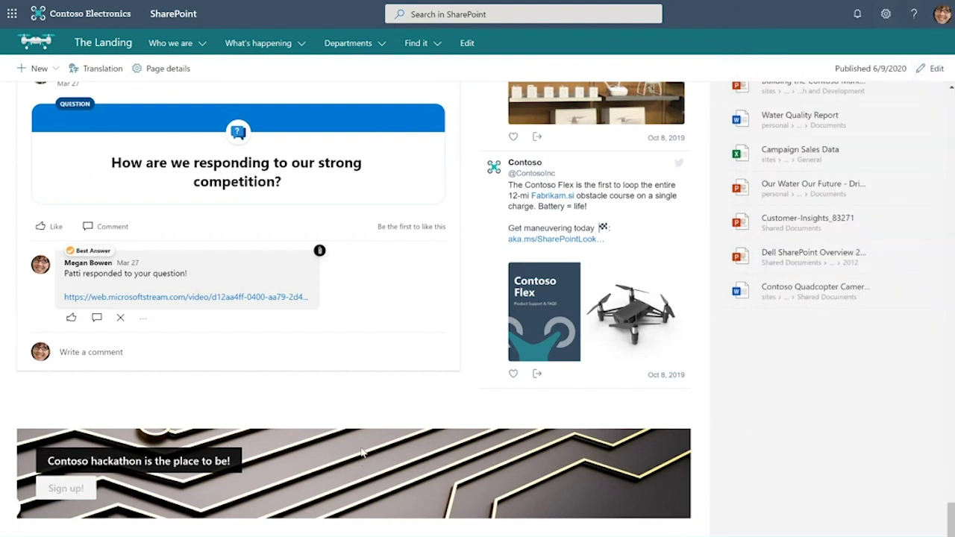
{"action": "scroll", "coordinate": [363, 442], "scroll_direction": "up", "scroll_amount": 5}
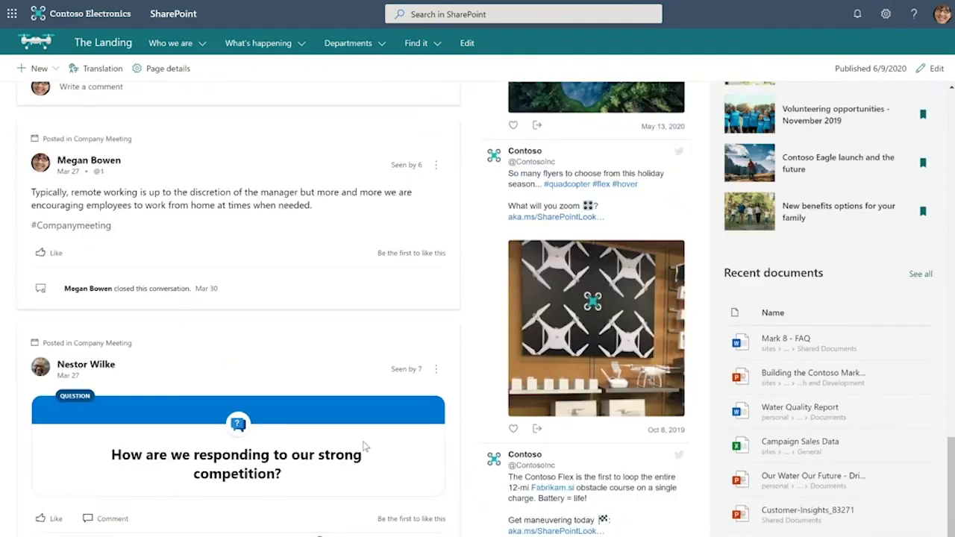
{"action": "scroll", "coordinate": [364, 445], "scroll_direction": "up", "scroll_amount": 15}
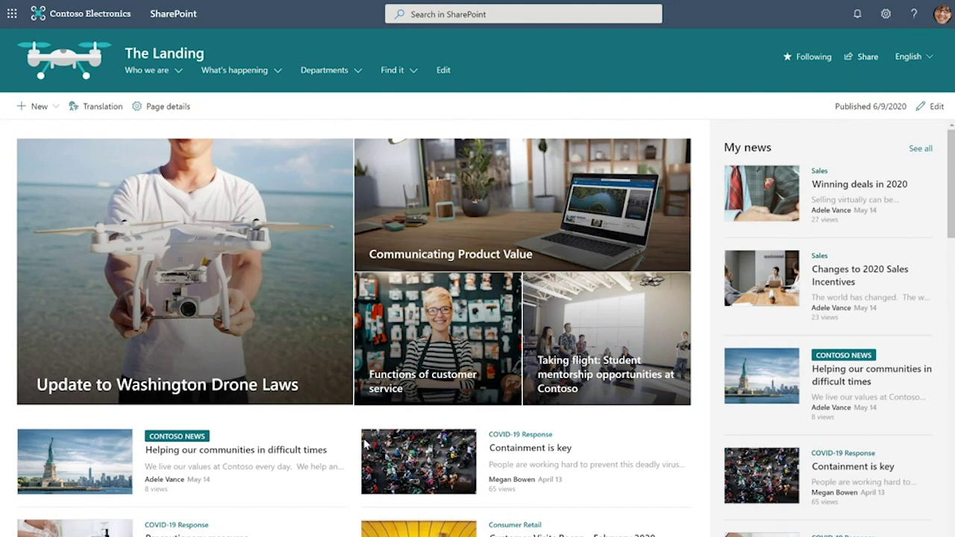
{"action": "left_click", "coordinate": [444, 14]}
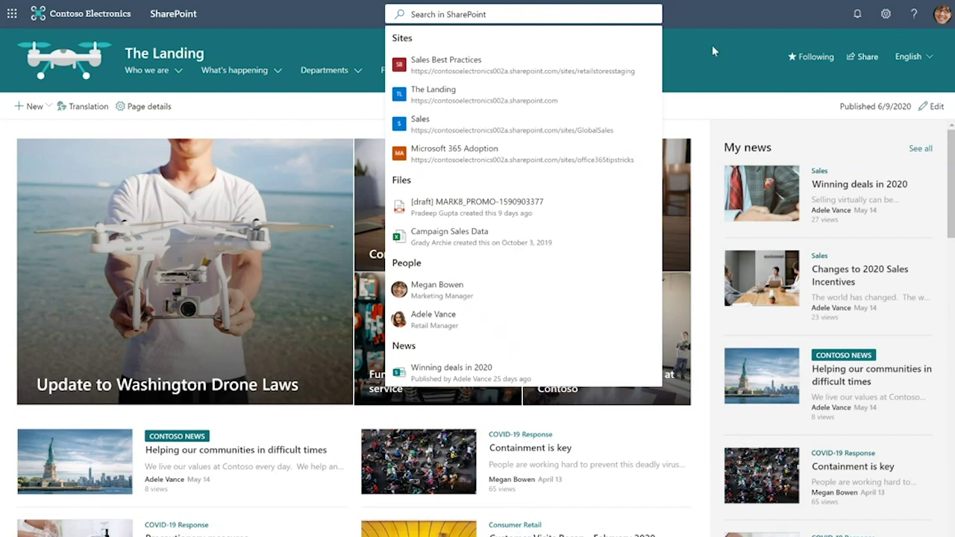
{"action": "left_click", "coordinate": [697, 67]}
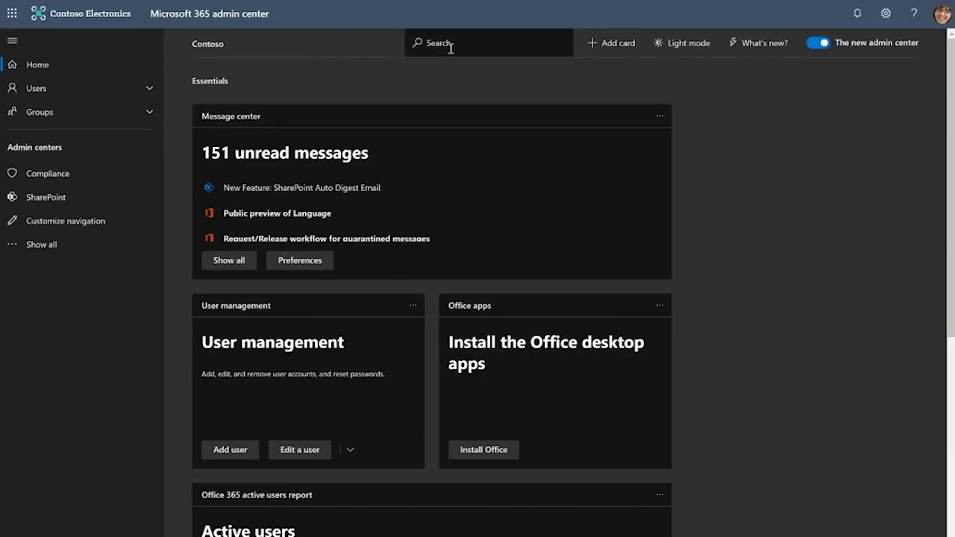
Search the admin center for 'custom theme' and open the Custom themes settings
{"action": "left_click", "coordinate": [451, 45]}
{"action": "type", "text": "custom"}
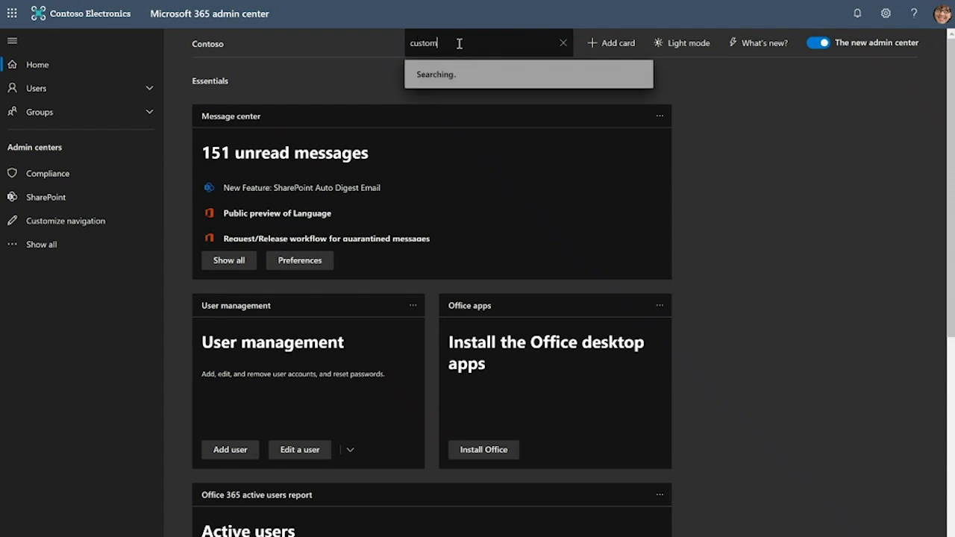
{"action": "type", "text": " theme"}
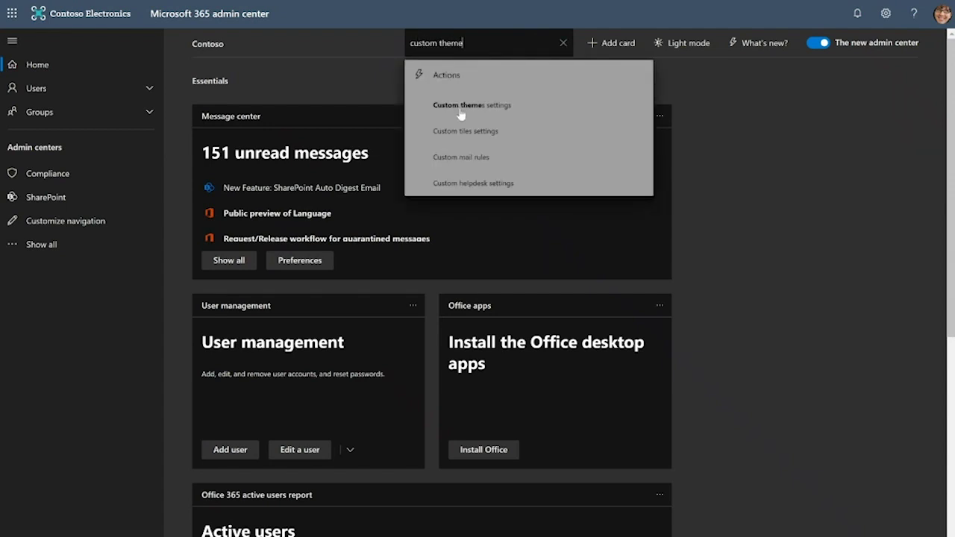
{"action": "left_click", "coordinate": [465, 110]}
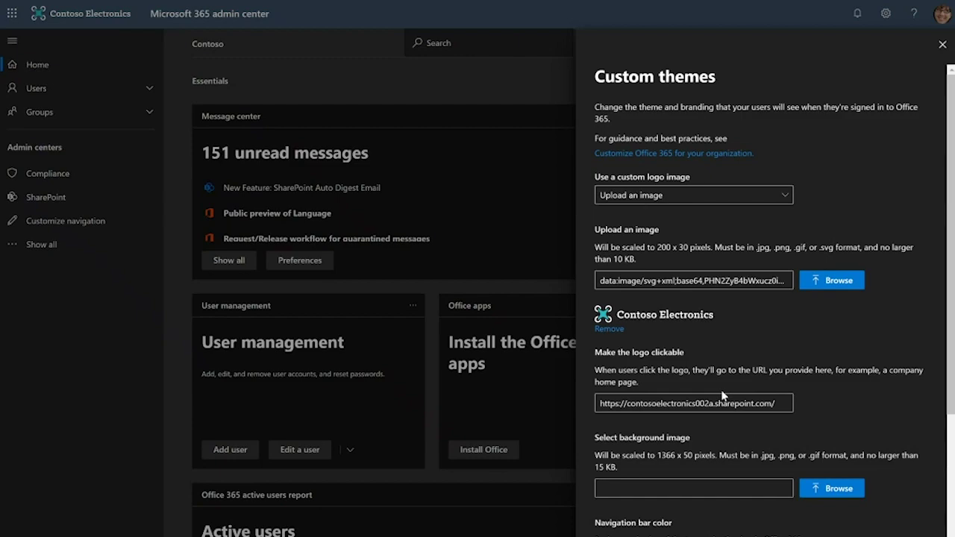
Press Tab on the Word for the web start page to head back toward The Landing
{"action": "key", "text": "Tab"}
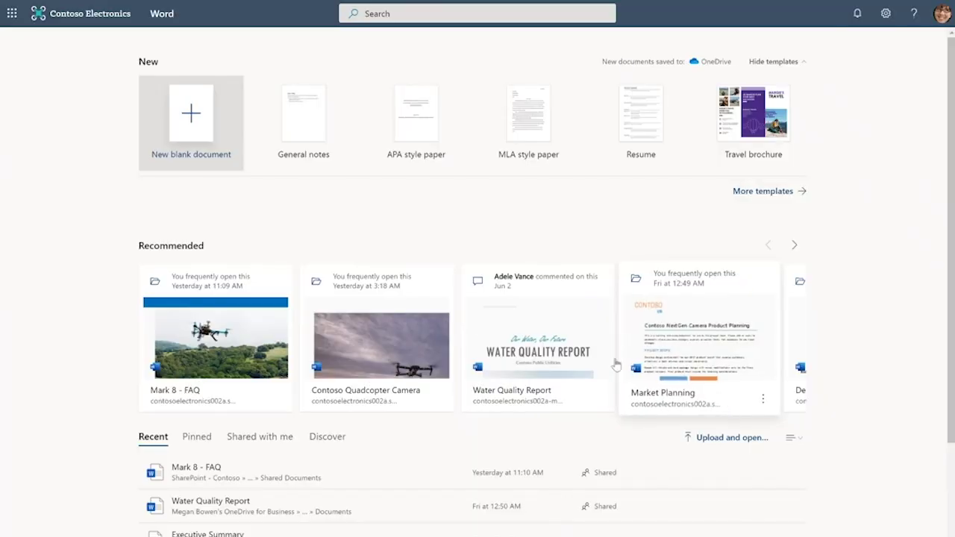